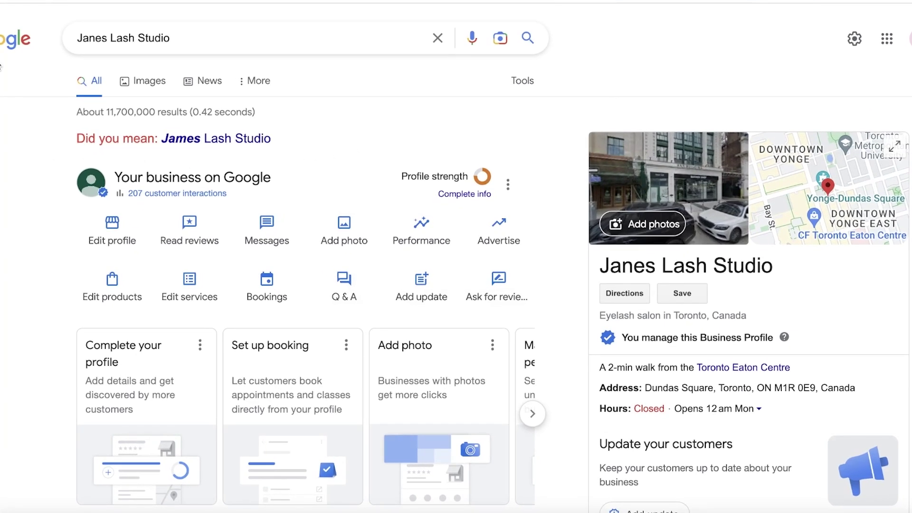
Leave the Janes Lash Studio results by clicking the Google logo to reach the homepage
click(12, 36)
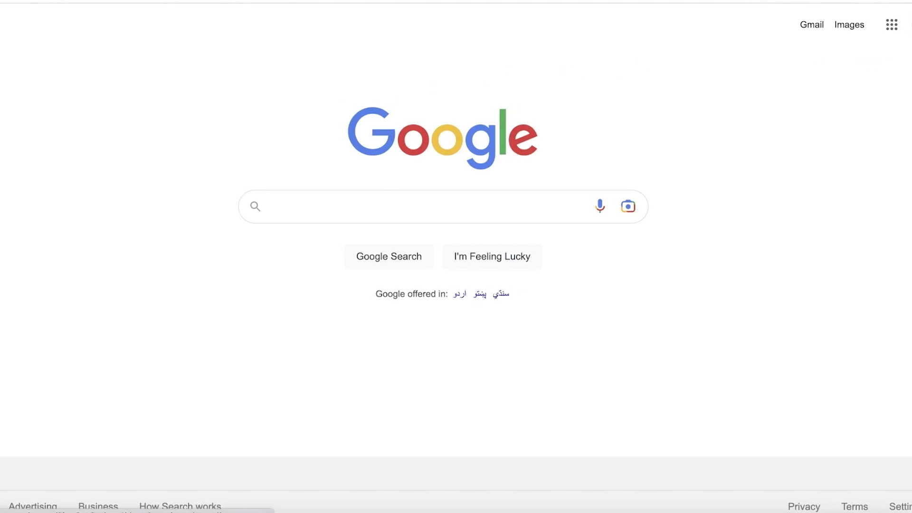
Check the signed-in Google accounts, then open the Google apps grid for Business Profile Manager
click(891, 32)
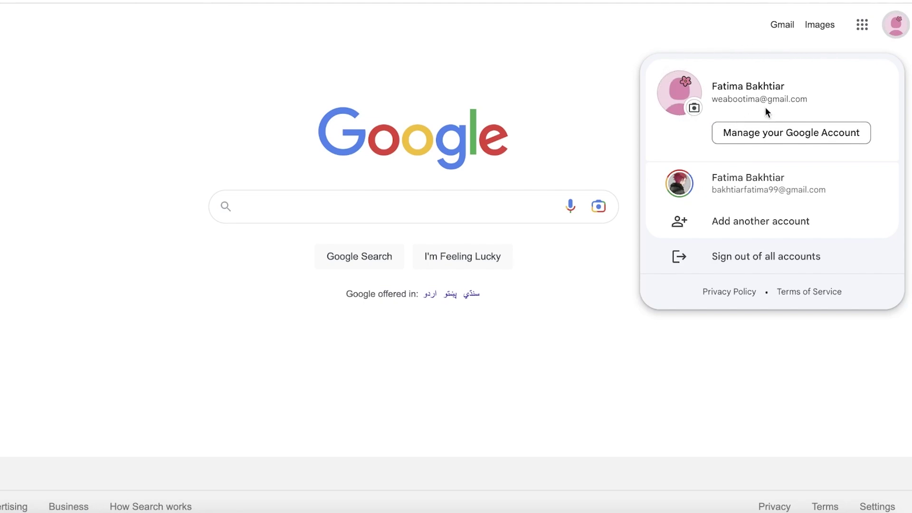
click(716, 33)
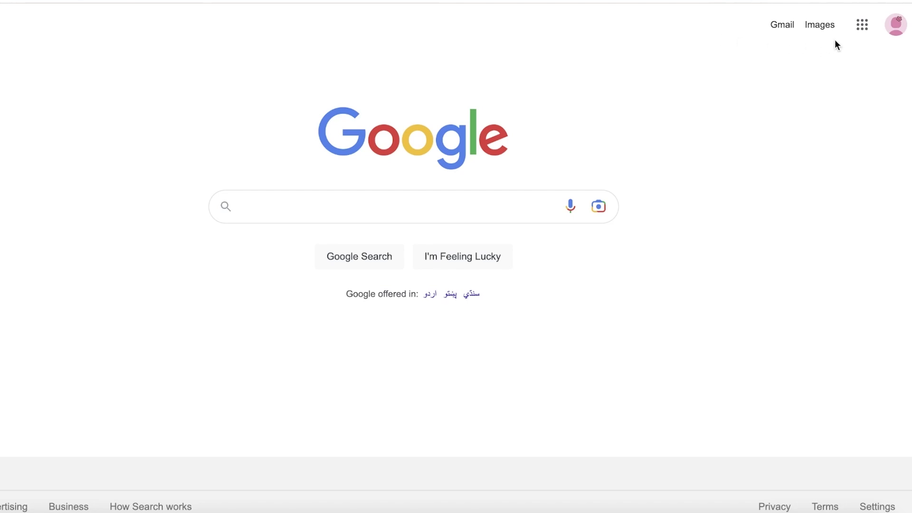
click(863, 26)
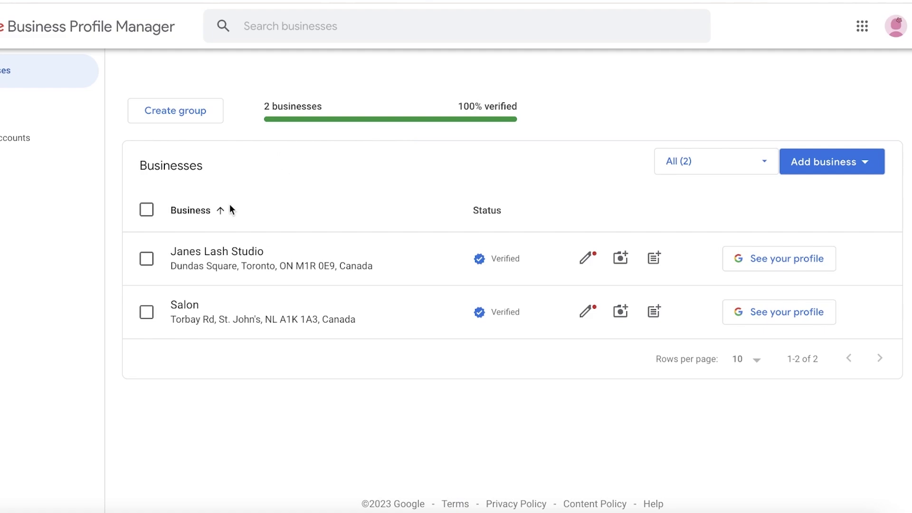
click(201, 255)
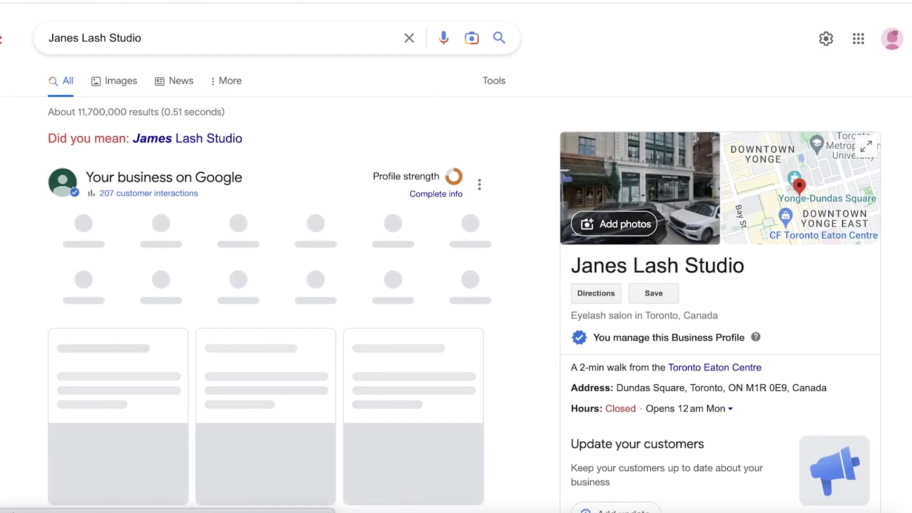
key(ctrl+w)
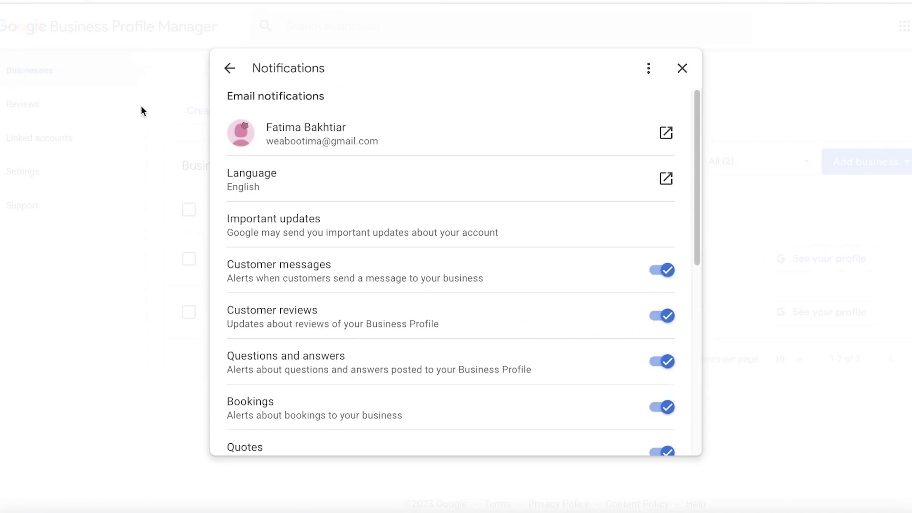
click(141, 114)
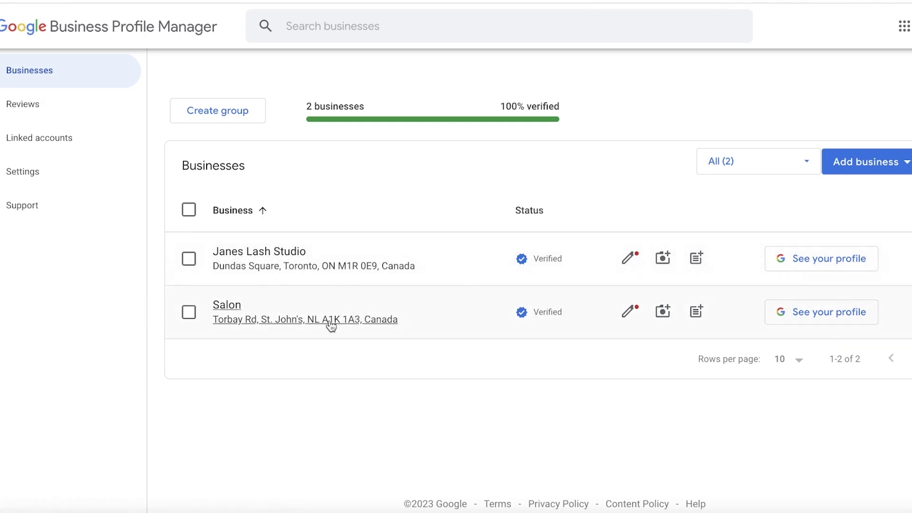
Copy Salon's Business Profile ID from its Advanced settings, then close the settings
click(233, 321)
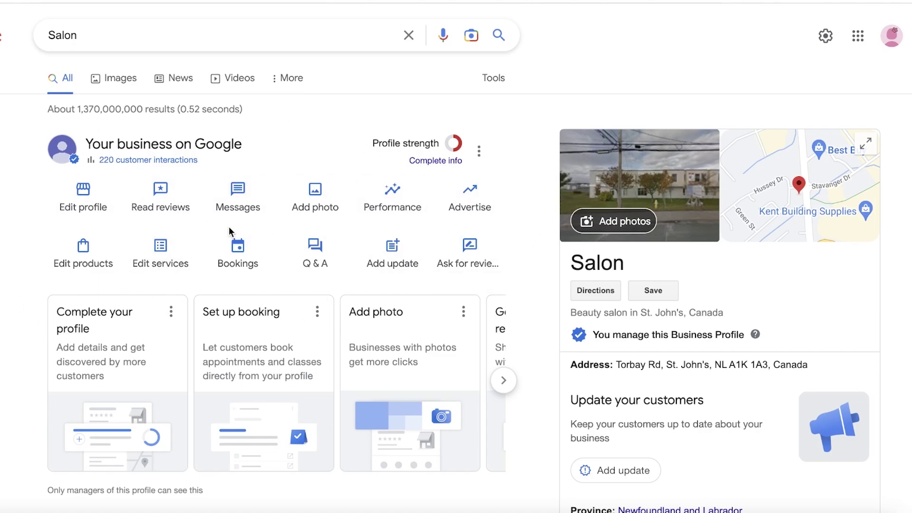
click(479, 153)
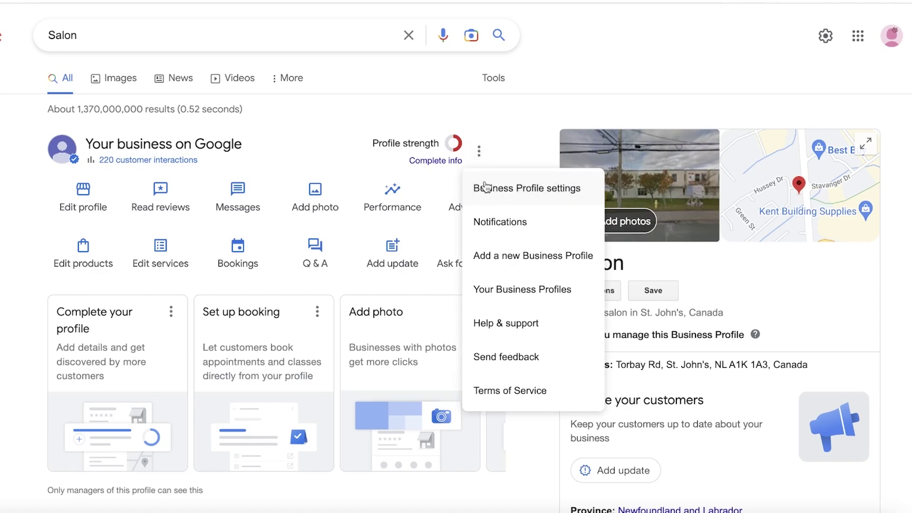
click(546, 187)
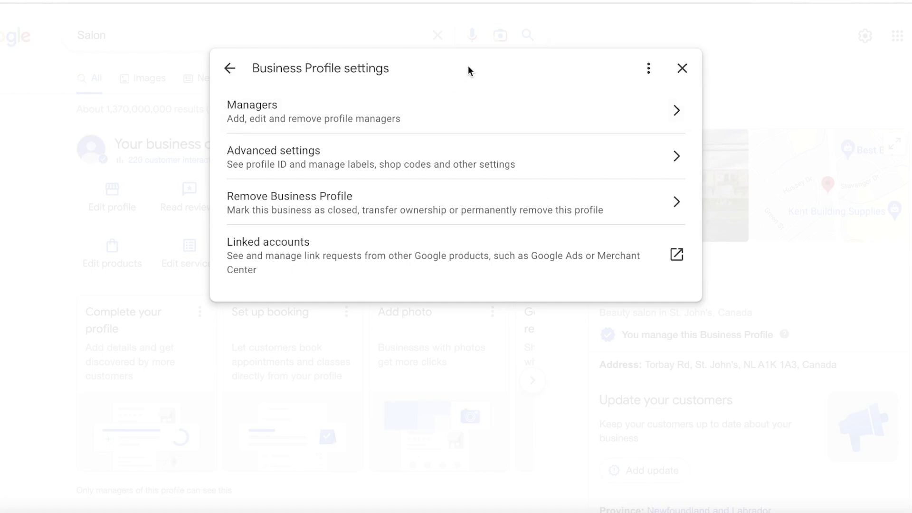
click(257, 163)
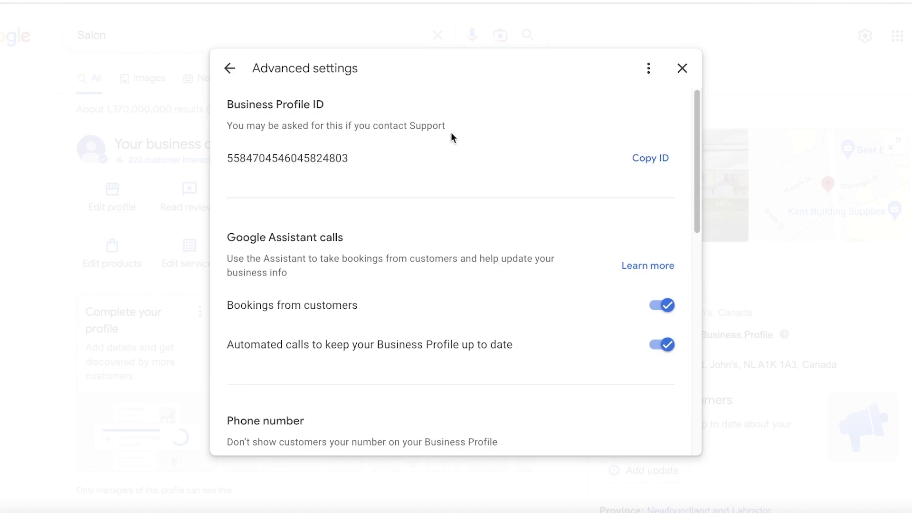
click(645, 158)
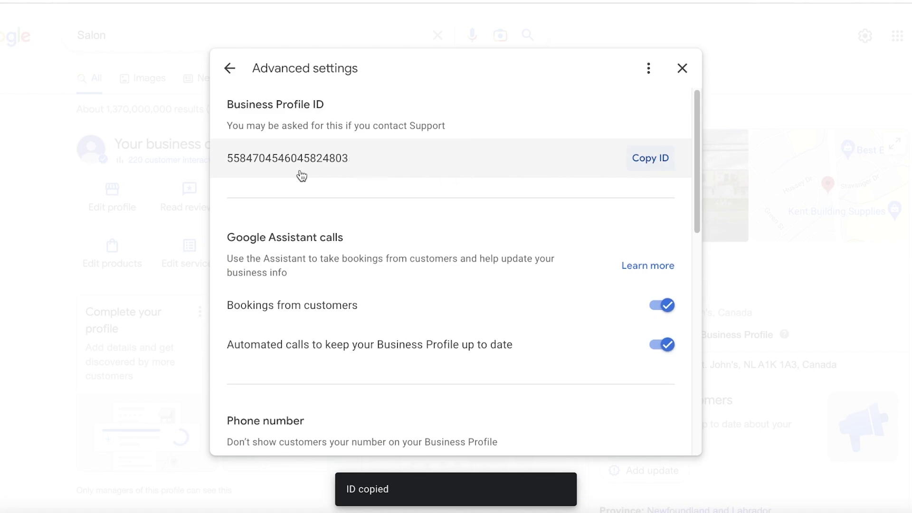
scroll(304, 168, down, 1)
scroll(484, 145, up, 1)
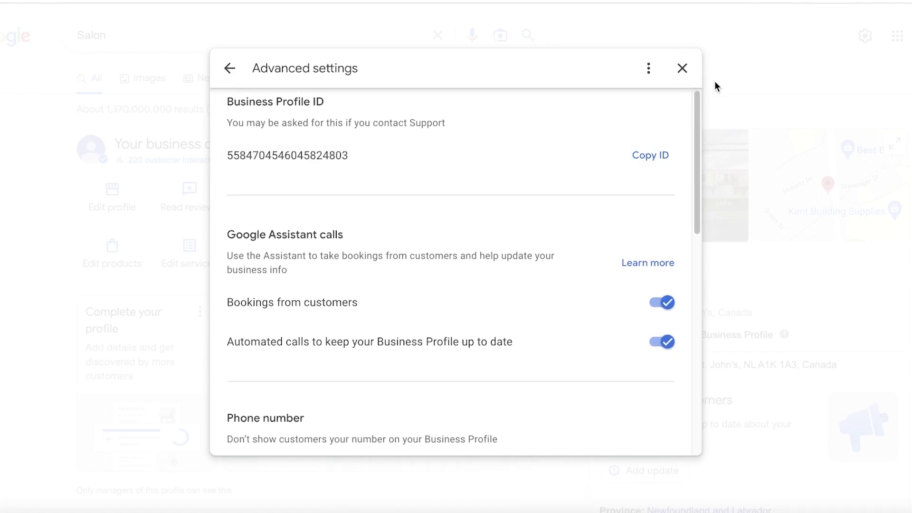
key(Escape)
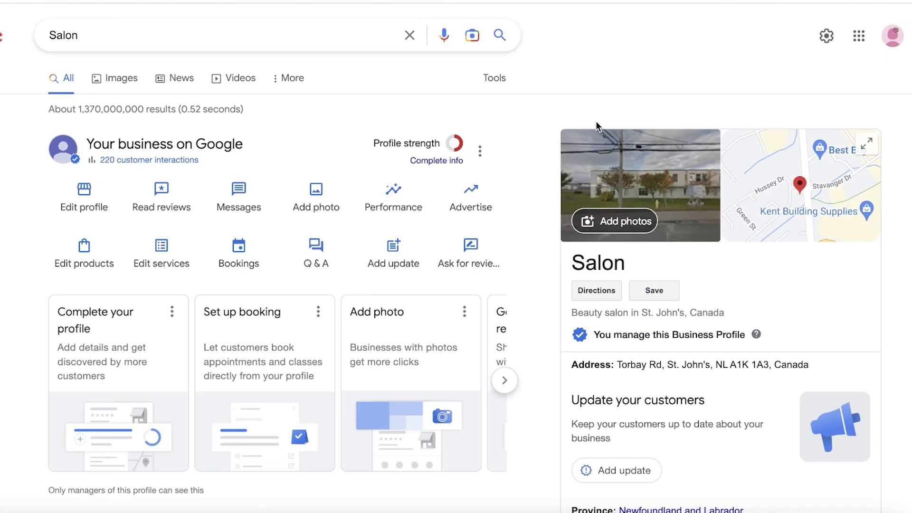
Scroll through the Salon search results before returning to the Business Profile Manager list
scroll(539, 164, down, 3)
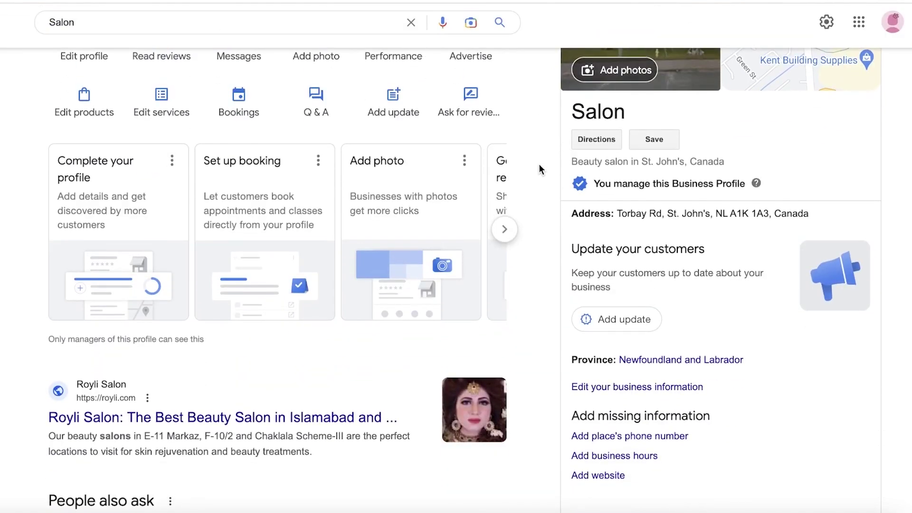
scroll(539, 166, up, 3)
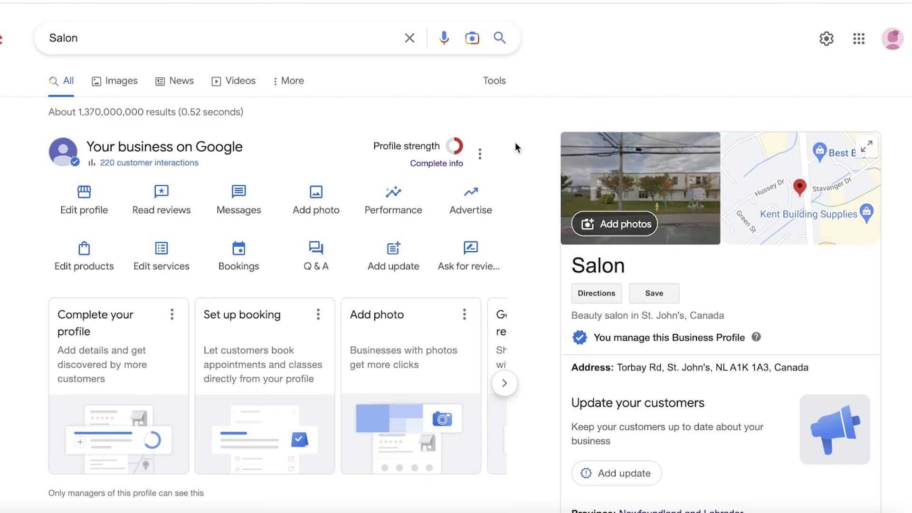
scroll(515, 142, down, 4)
scroll(517, 141, up, 4)
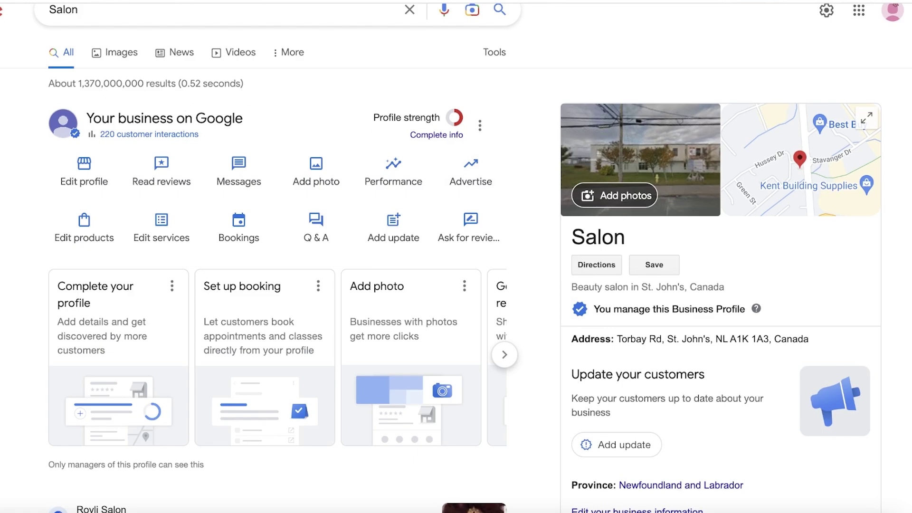
scroll(532, 256, up, 1)
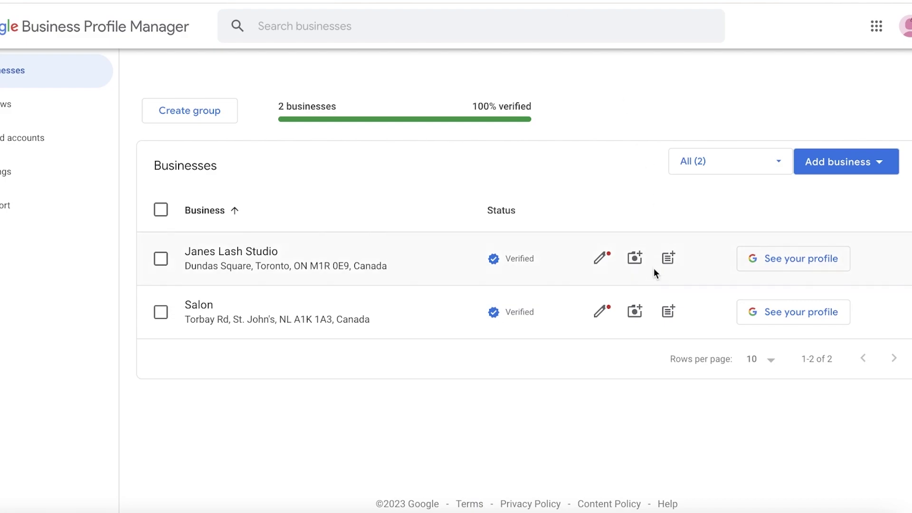
Open Janes Lash Studio's information editor and review About, Contact, Location, Hours and More
click(600, 259)
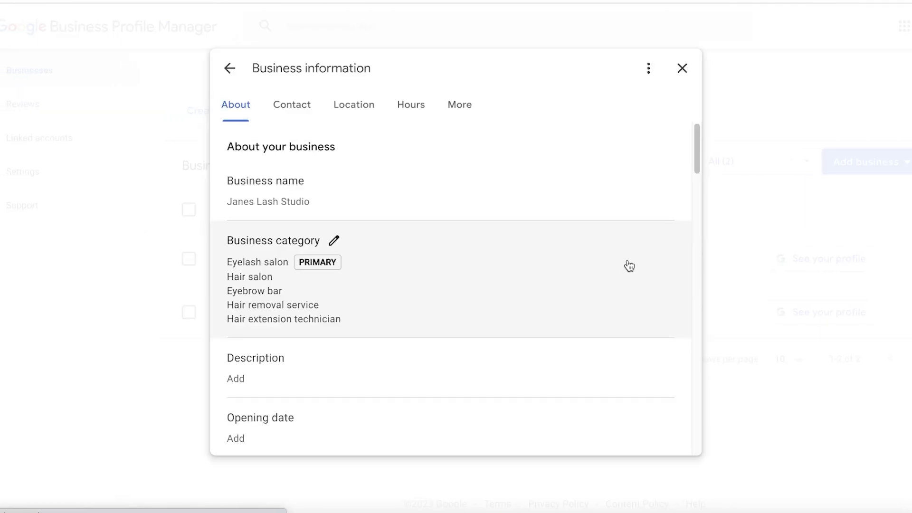
scroll(464, 133, down, 15)
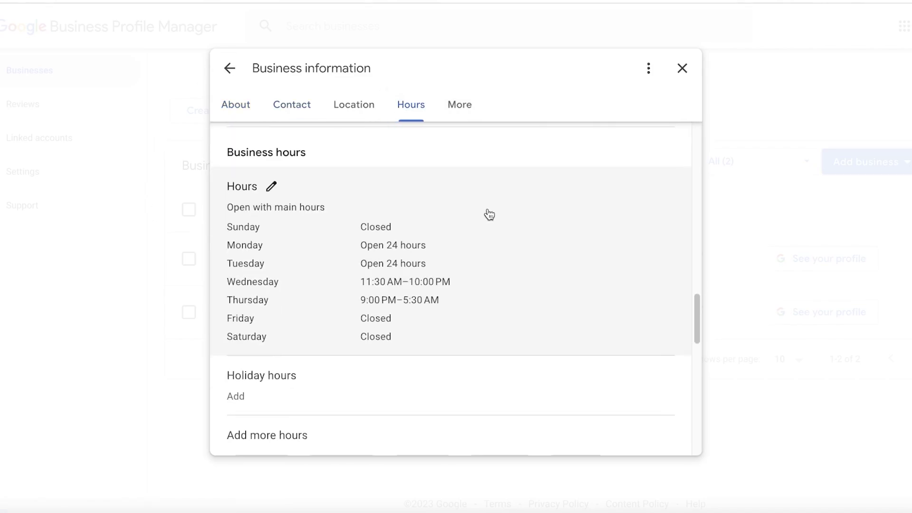
scroll(552, 202, down, 10)
scroll(355, 179, up, 10)
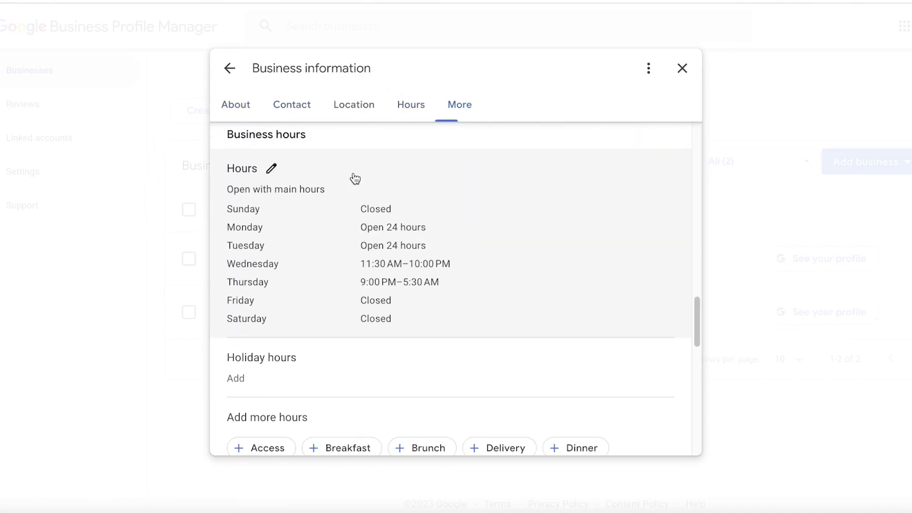
scroll(355, 178, up, 10)
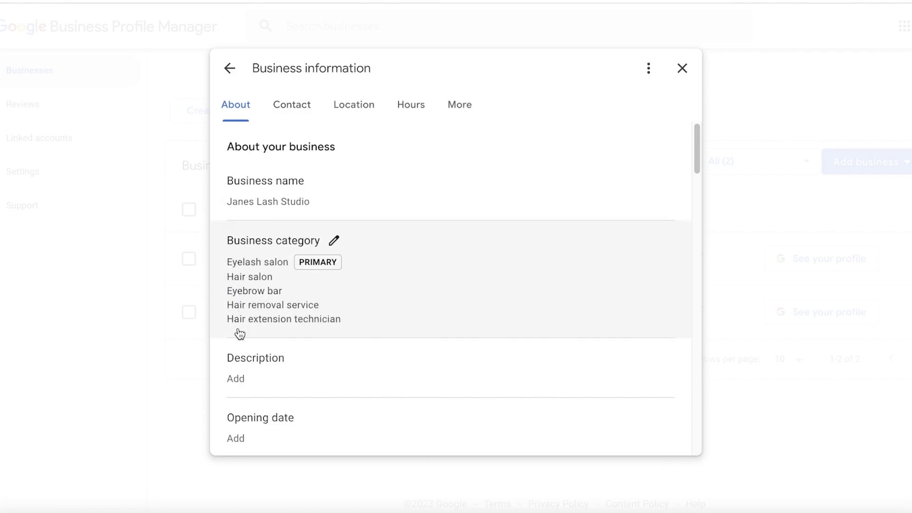
scroll(240, 335, down, 1)
scroll(262, 347, down, 2)
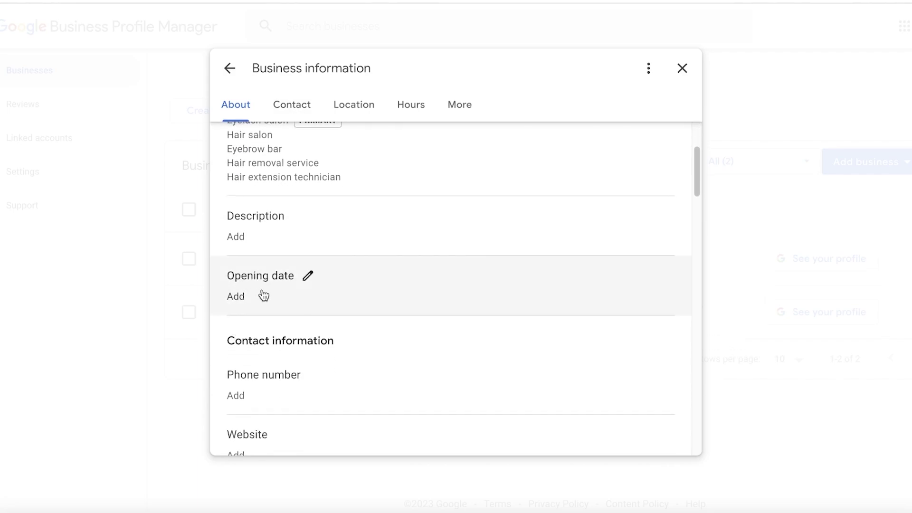
scroll(264, 296, down, 4)
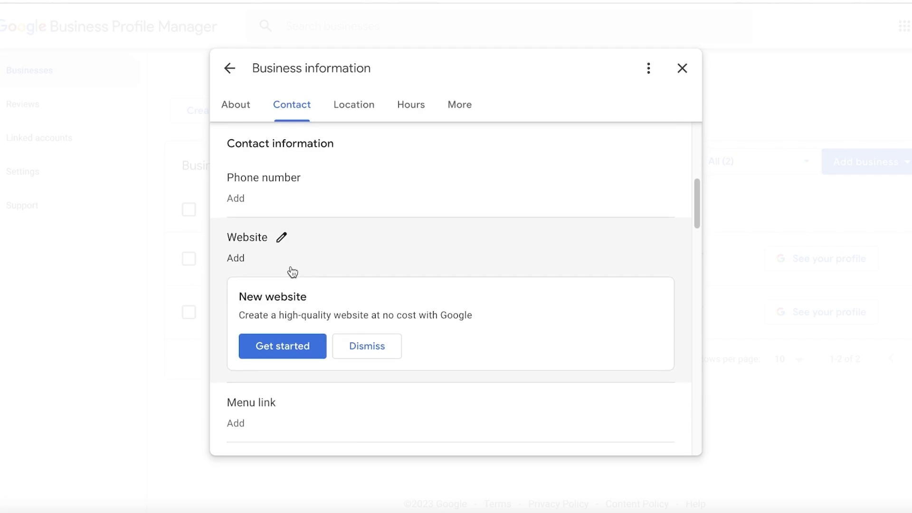
scroll(420, 244, down, 6)
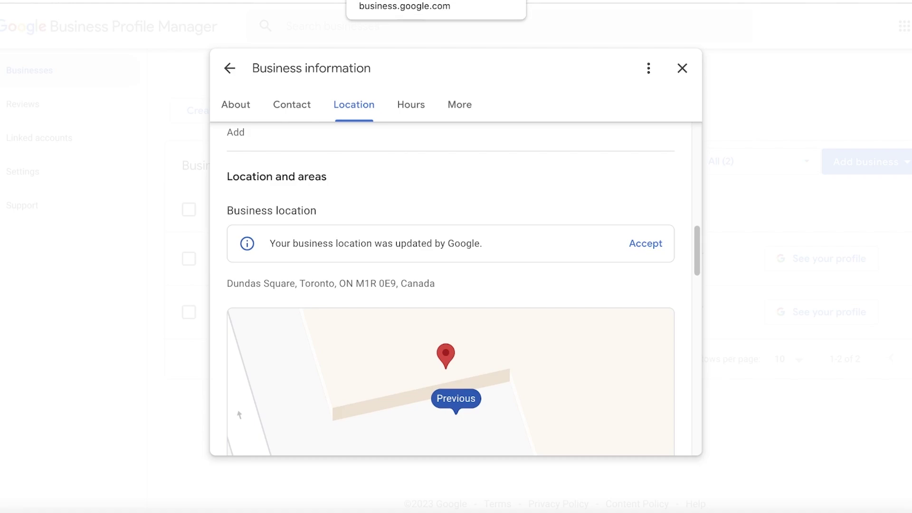
scroll(525, 245, up, 7)
scroll(528, 244, down, 7)
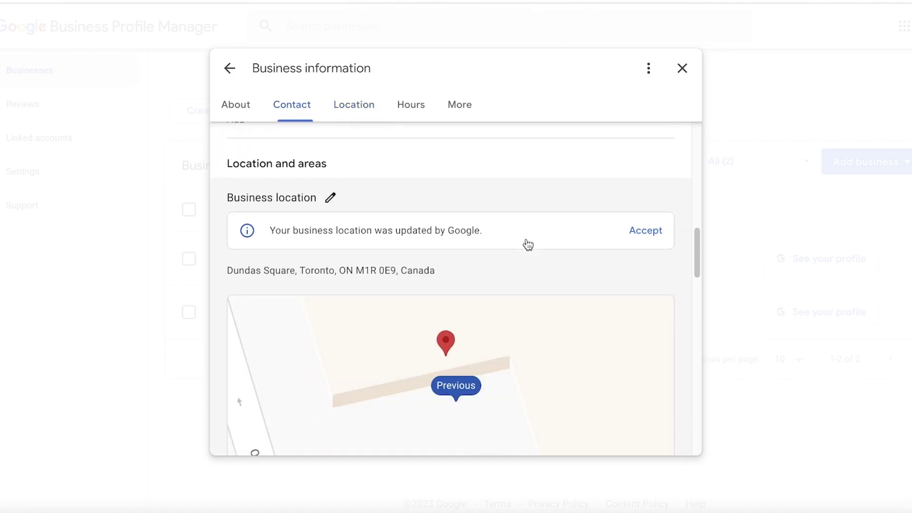
scroll(529, 245, down, 5)
click(458, 120)
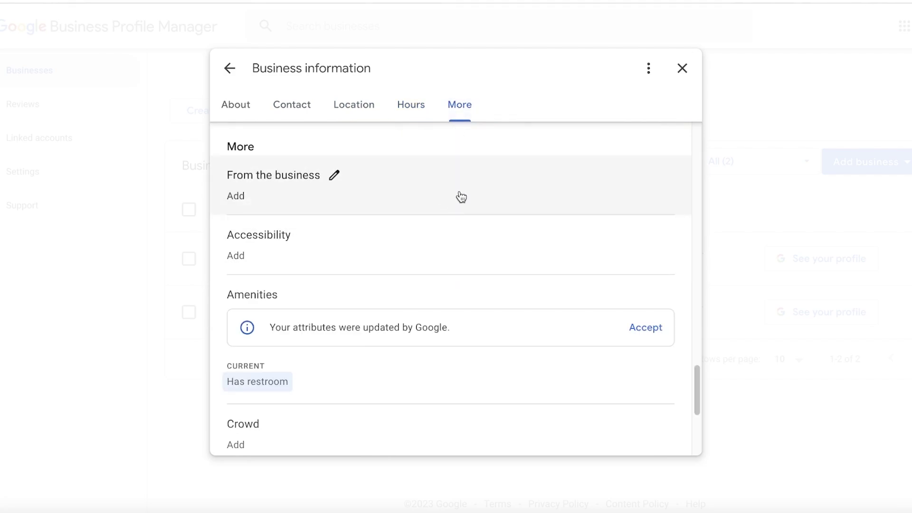
scroll(399, 312, down, 1)
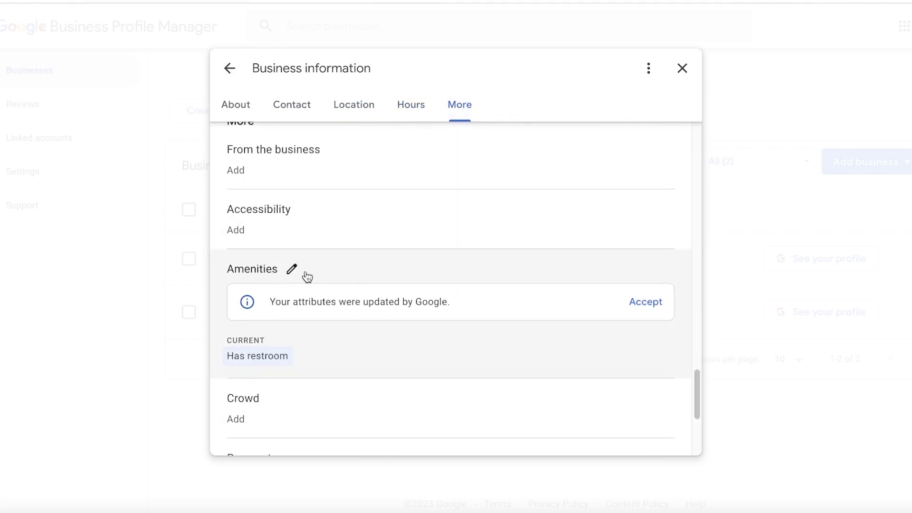
Accept Google's suggested amenities and save Wi-Fi as Free in Janes Lash Studio's amenities
click(633, 308)
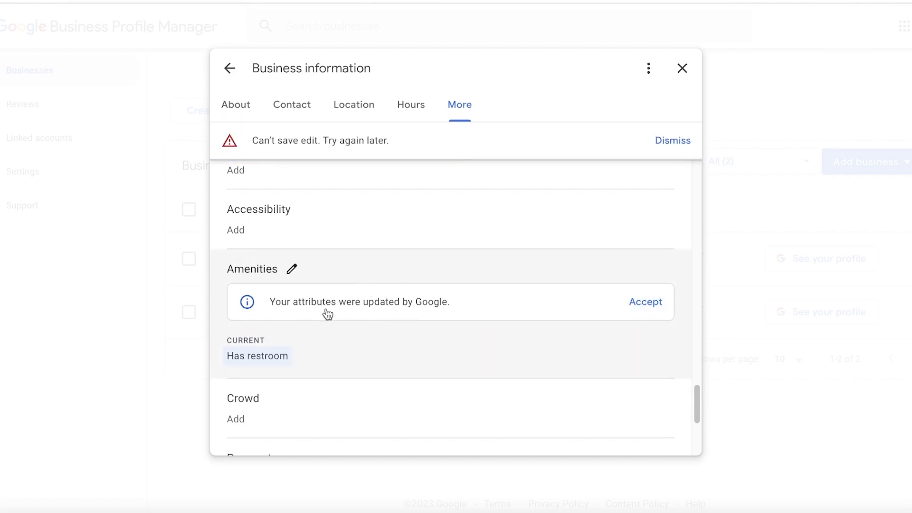
click(329, 340)
scroll(247, 314, down, 7)
scroll(285, 295, up, 8)
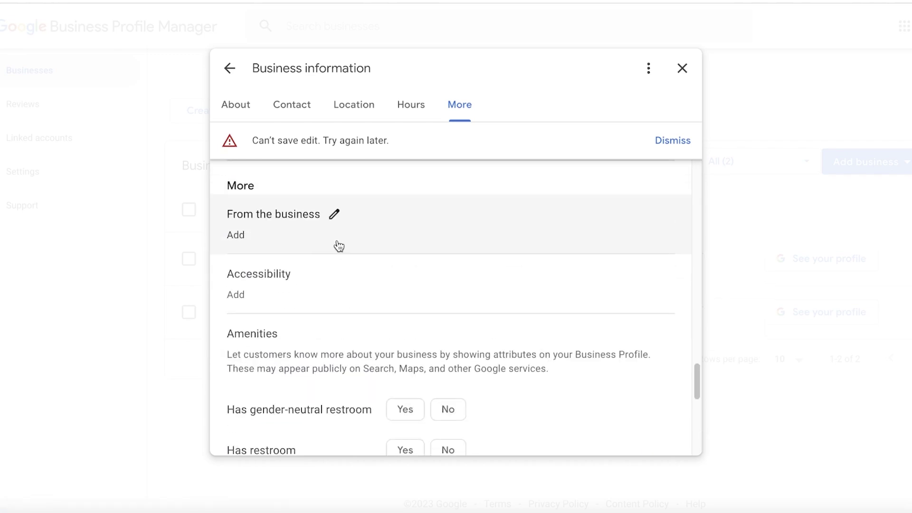
scroll(338, 246, down, 3)
scroll(333, 304, down, 1)
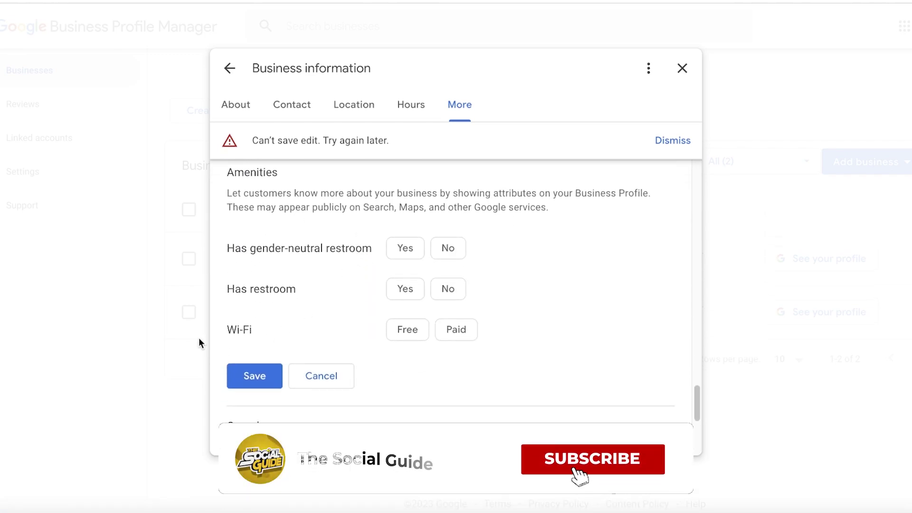
click(401, 331)
click(256, 375)
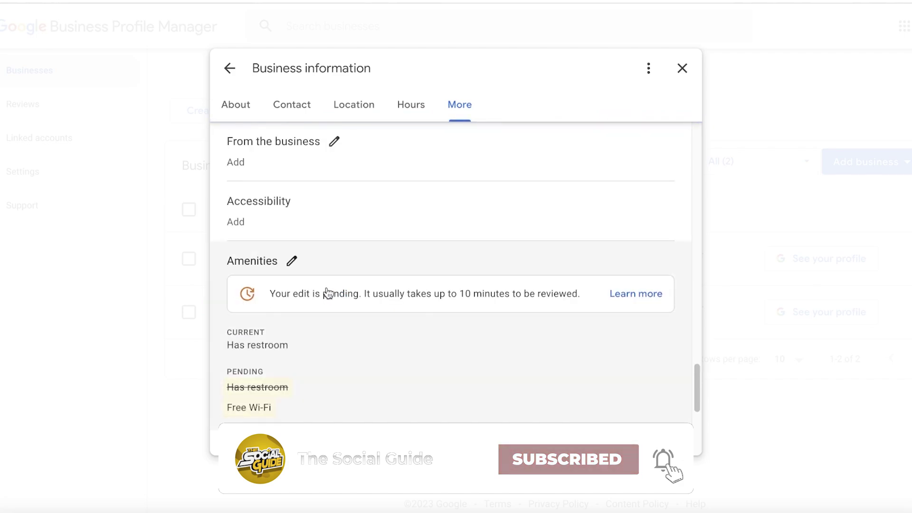
Review the pending edits and close the Business information dialog
scroll(290, 290, down, 4)
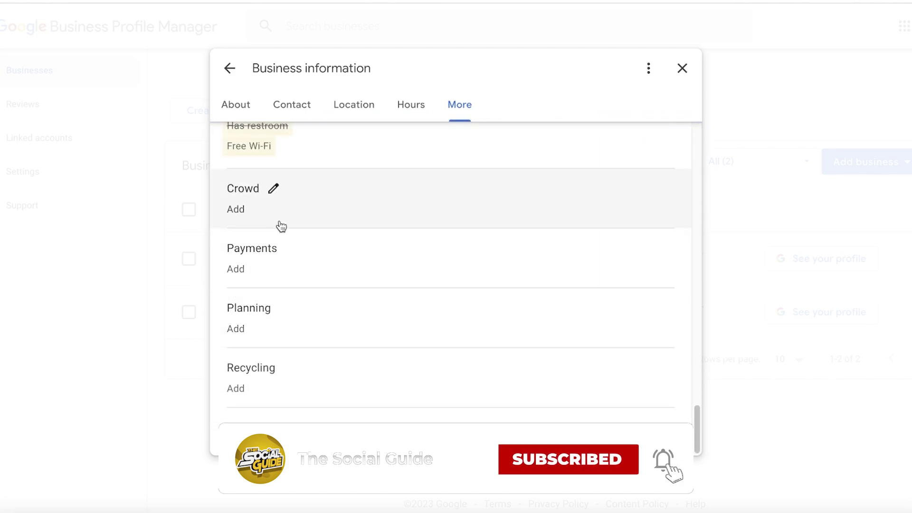
scroll(295, 223, up, 4)
scroll(258, 238, down, 4)
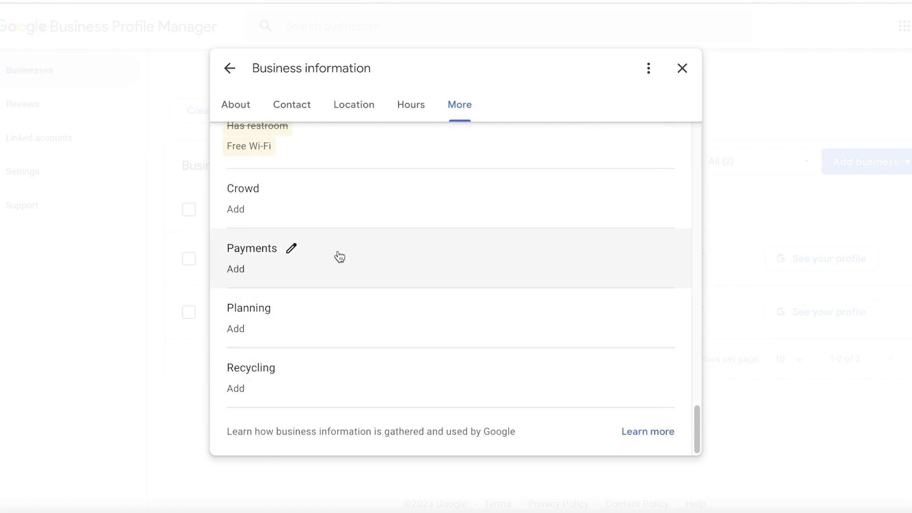
click(683, 68)
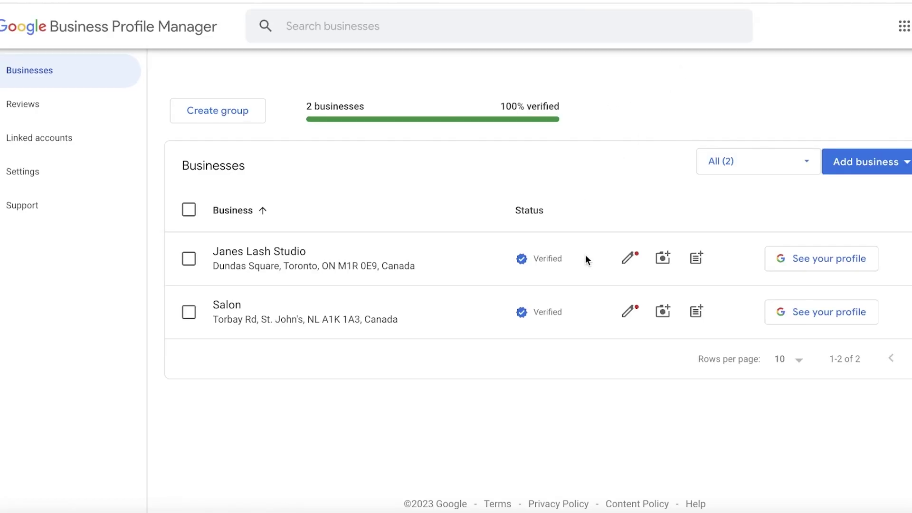
Dismiss the Add update dialog unposted and open Janes Lash Studio on Google Search
click(698, 260)
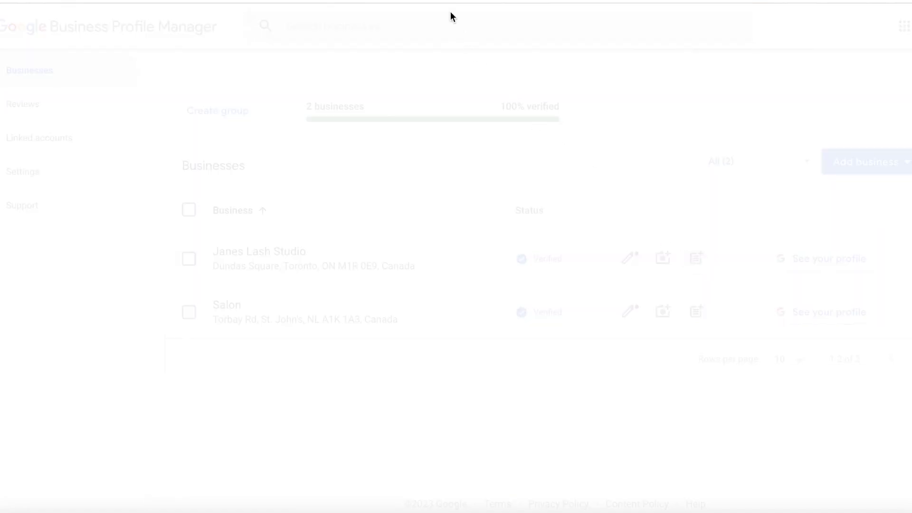
click(682, 68)
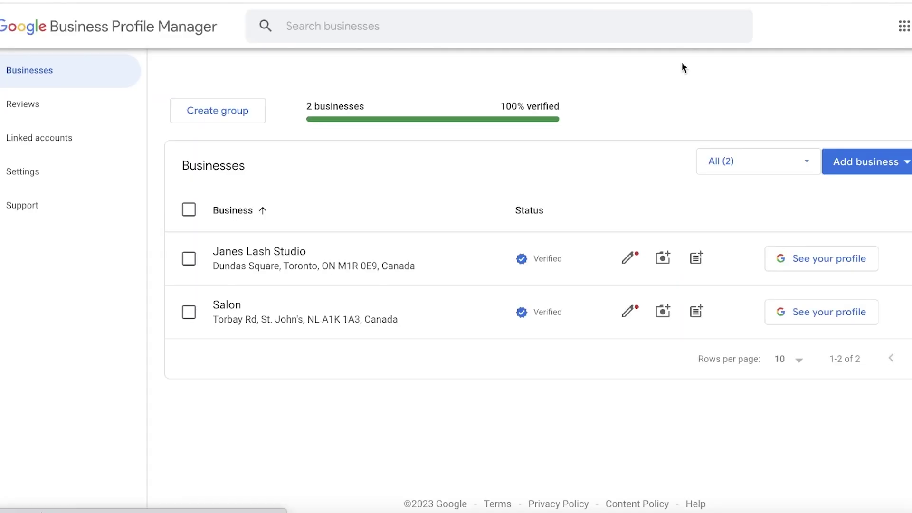
click(301, 259)
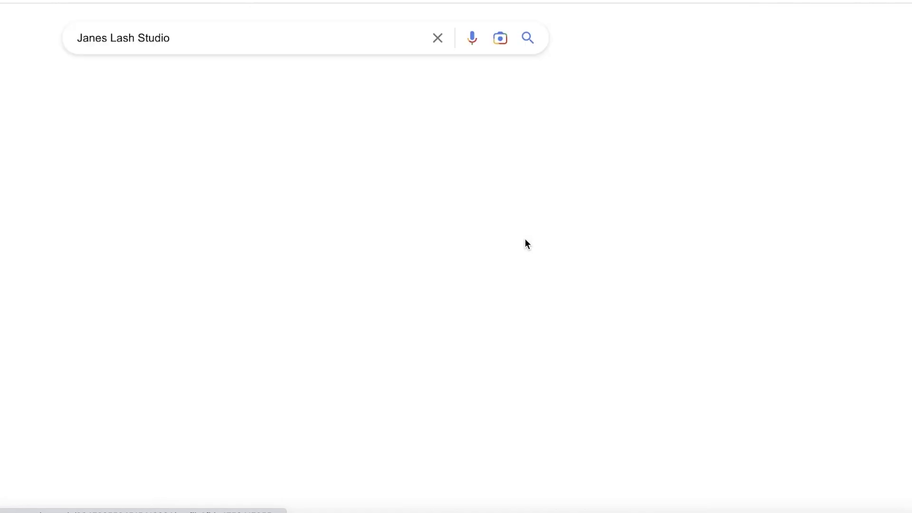
scroll(513, 240, down, 10)
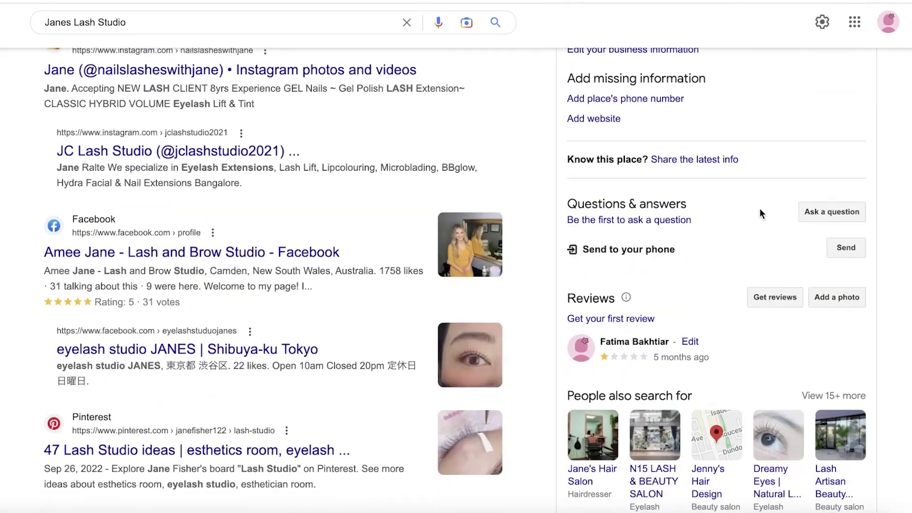
scroll(760, 210, up, 3)
scroll(730, 214, up, 4)
scroll(888, 235, down, 6)
scroll(664, 167, up, 5)
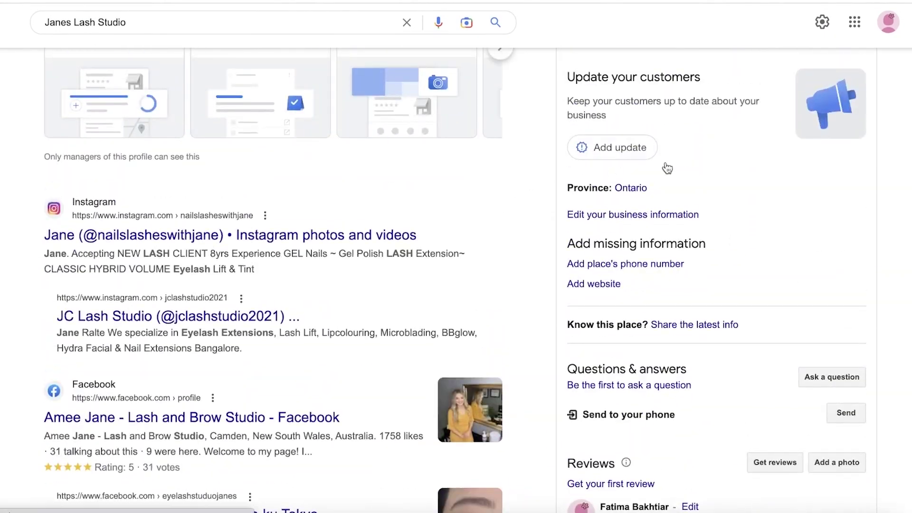
scroll(707, 202, down, 1)
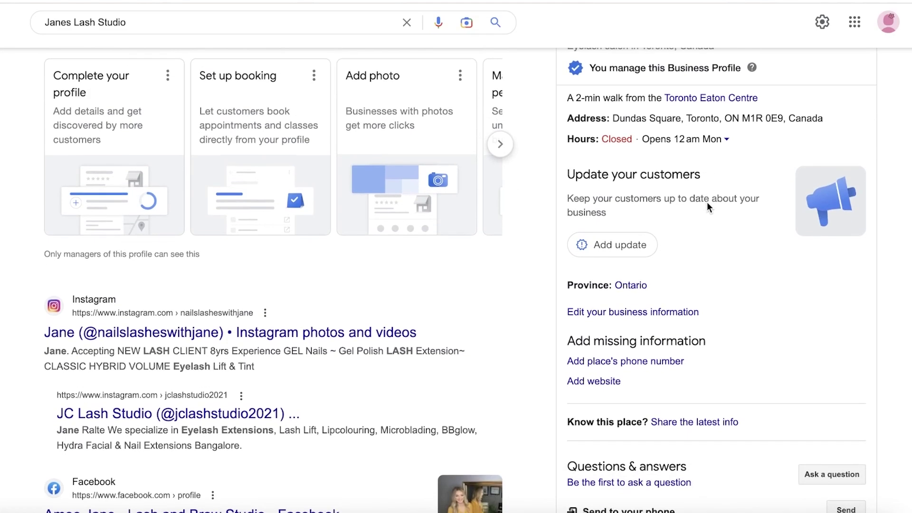
scroll(706, 207, up, 4)
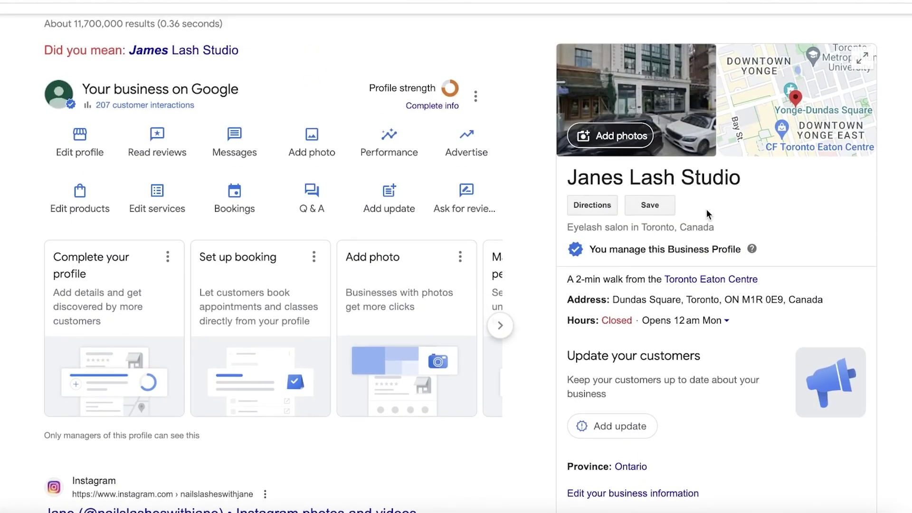
scroll(707, 211, down, 1)
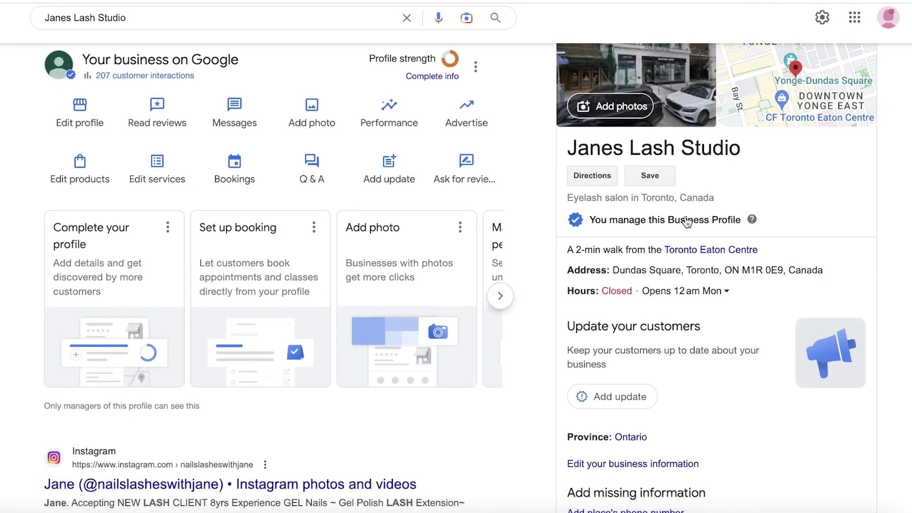
scroll(688, 220, down, 15)
scroll(801, 188, up, 8)
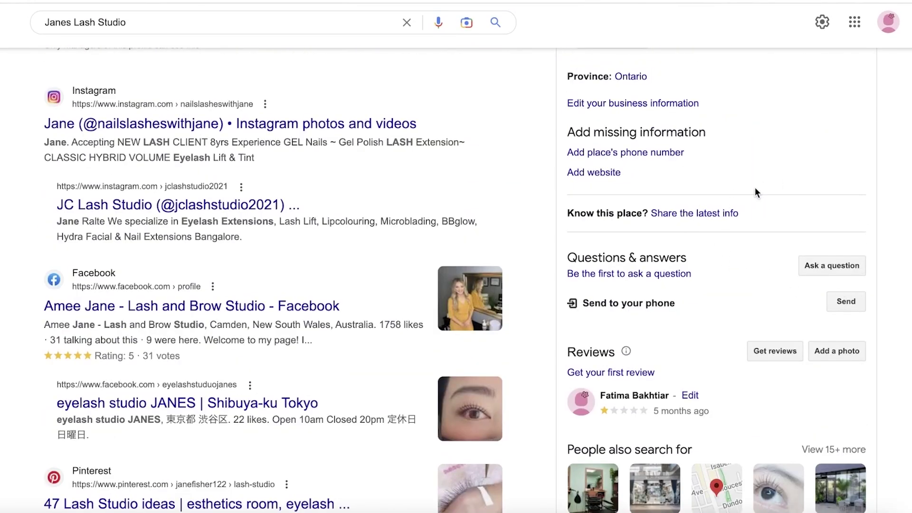
scroll(759, 267, up, 8)
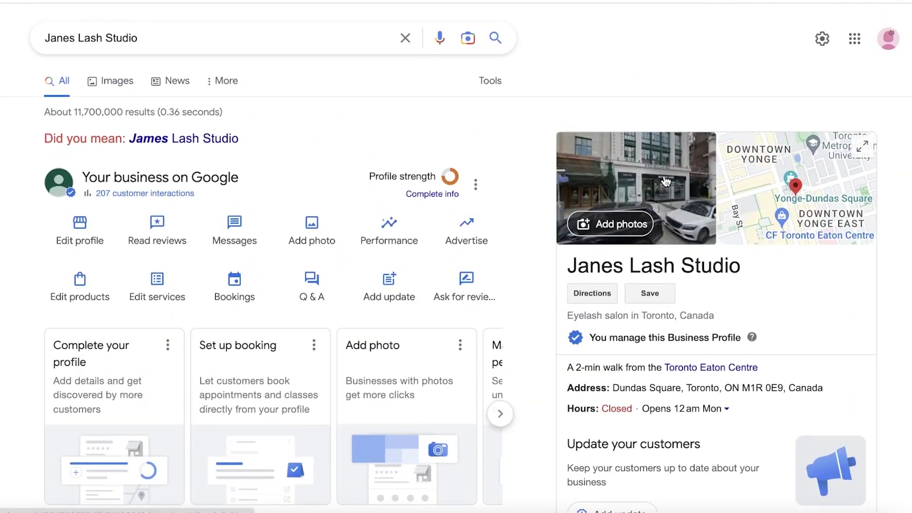
scroll(485, 182, down, 1)
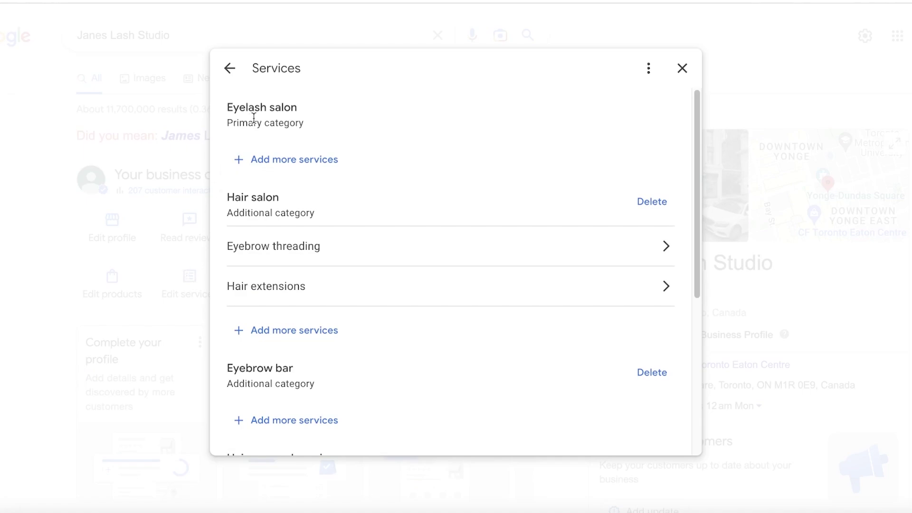
scroll(254, 316, down, 5)
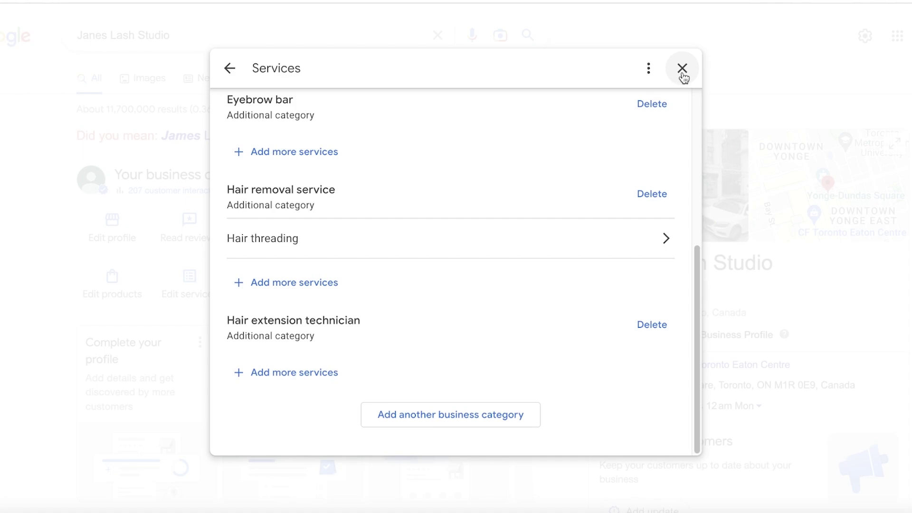
scroll(618, 102, up, 5)
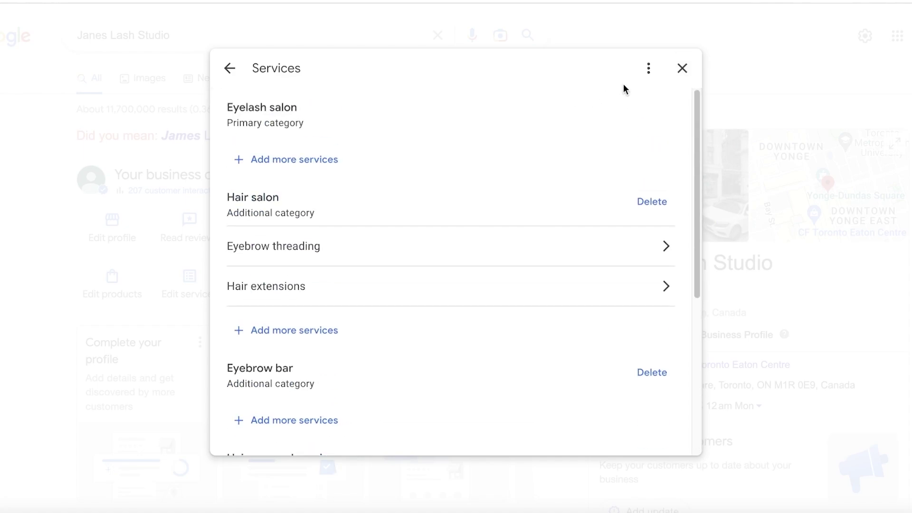
click(682, 68)
scroll(233, 202, down, 3)
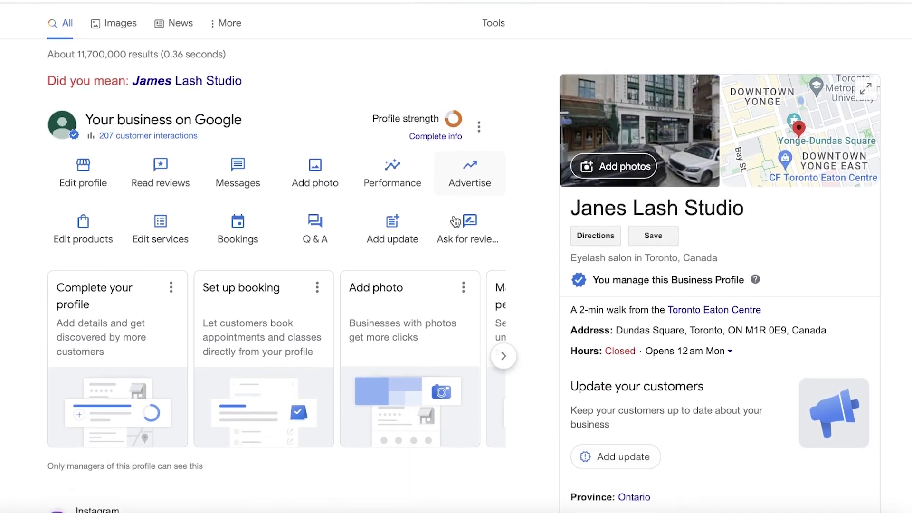
scroll(233, 203, up, 3)
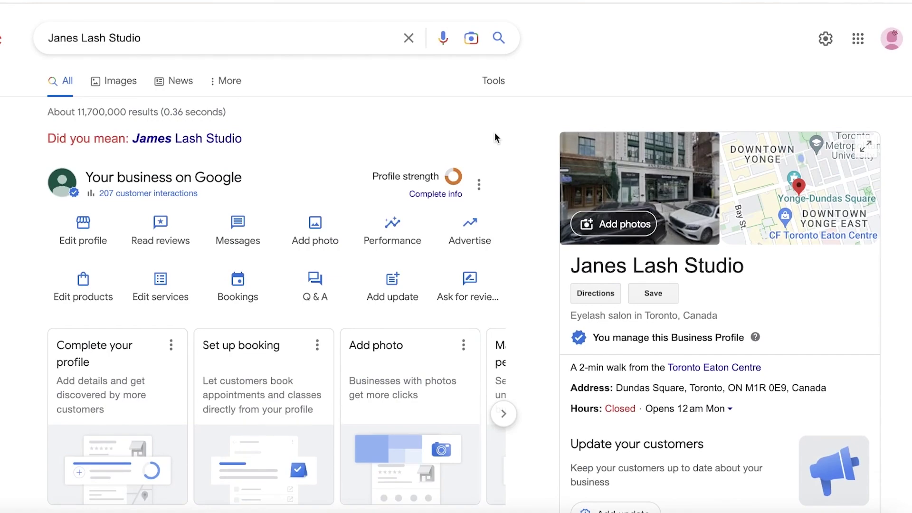
scroll(494, 132, down, 3)
scroll(662, 57, up, 3)
scroll(620, 275, down, 3)
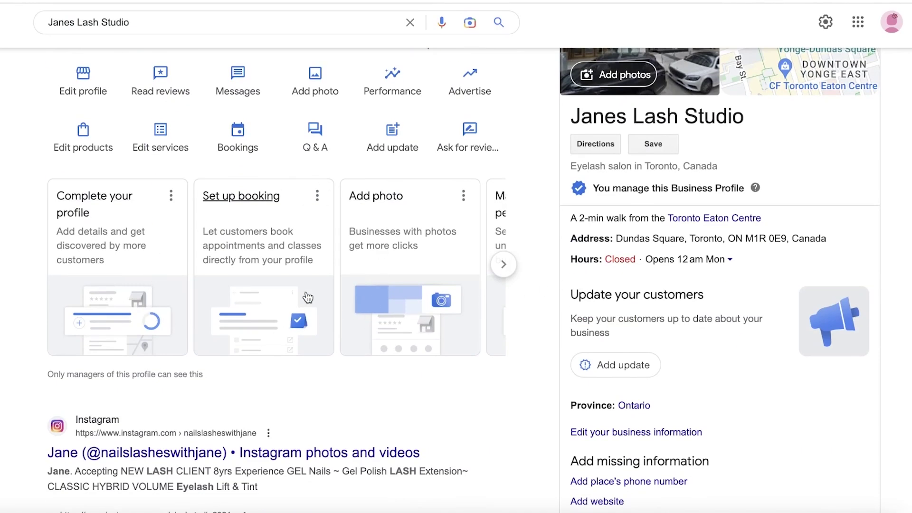
scroll(175, 223, up, 1)
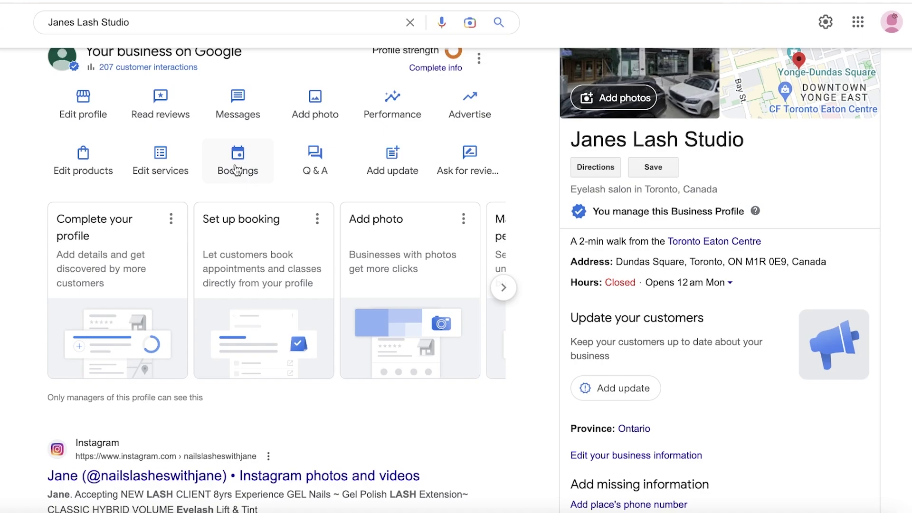
scroll(230, 173, up, 3)
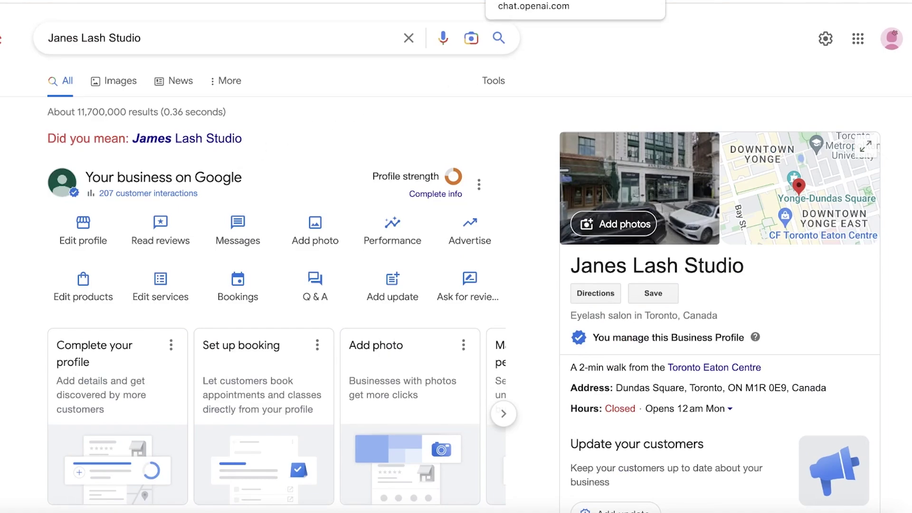
click(529, 2)
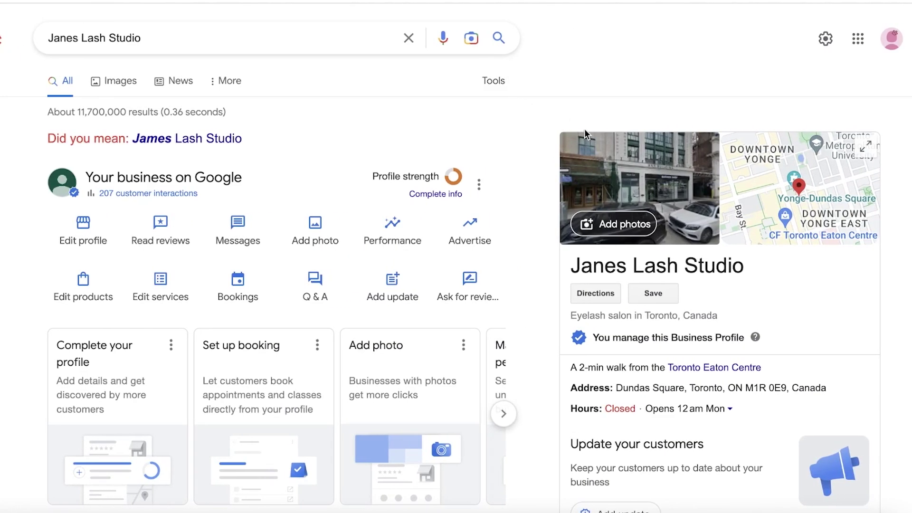
scroll(584, 129, down, 6)
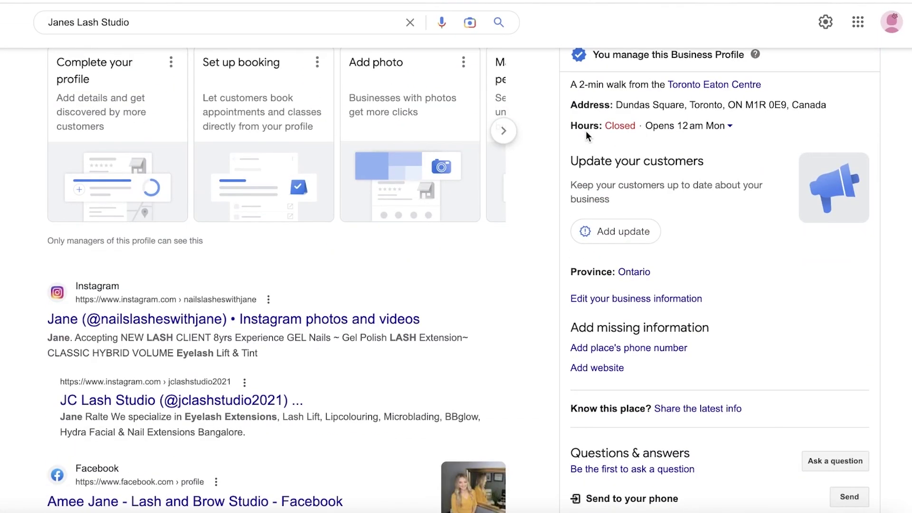
scroll(586, 132, down, 4)
scroll(586, 132, up, 9)
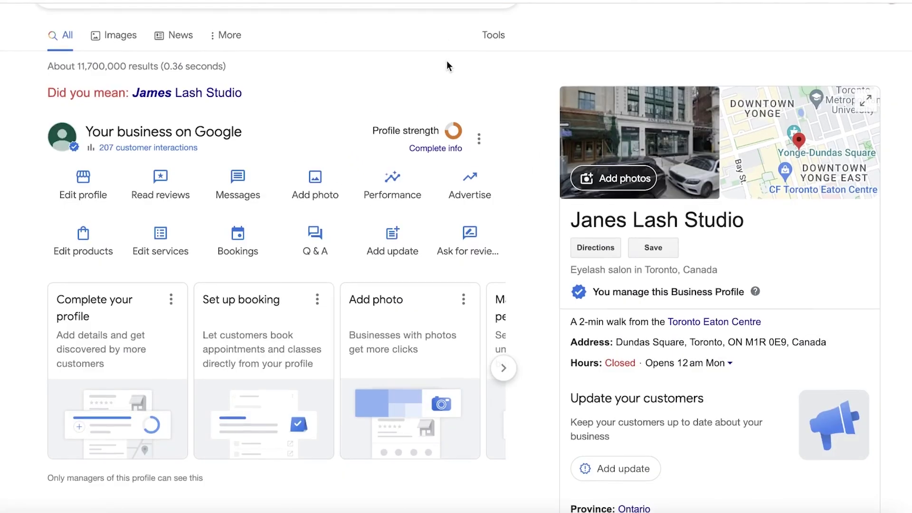
Return to the Janes Lash Studio results tab, clear the search box, and start typing 'chrome web store'
scroll(446, 61, up, 1)
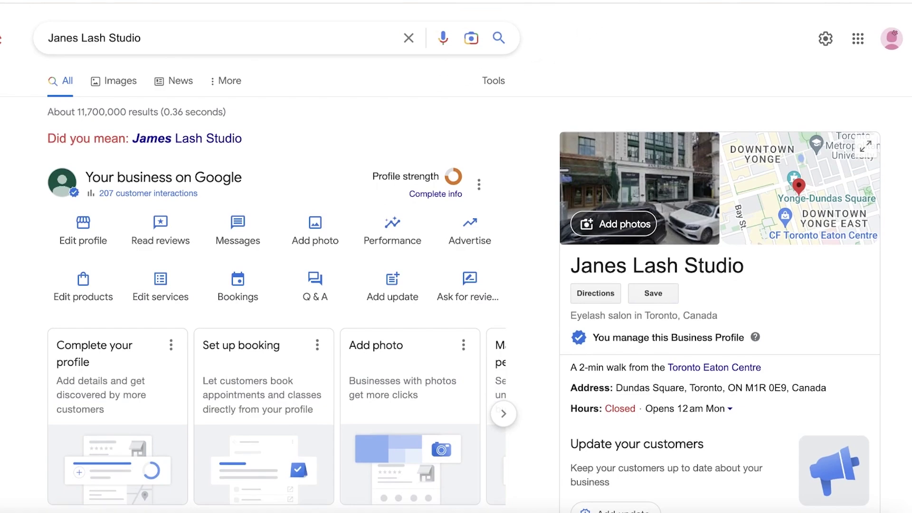
click(650, 1)
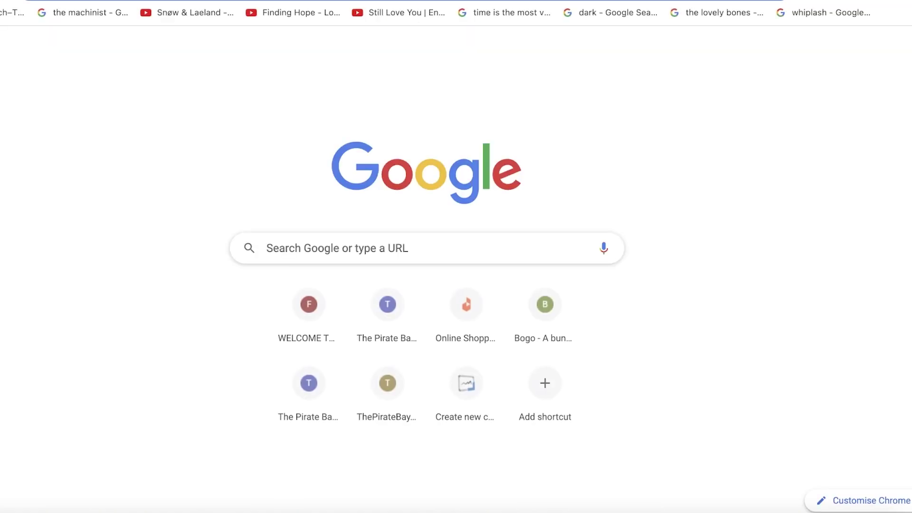
click(410, 2)
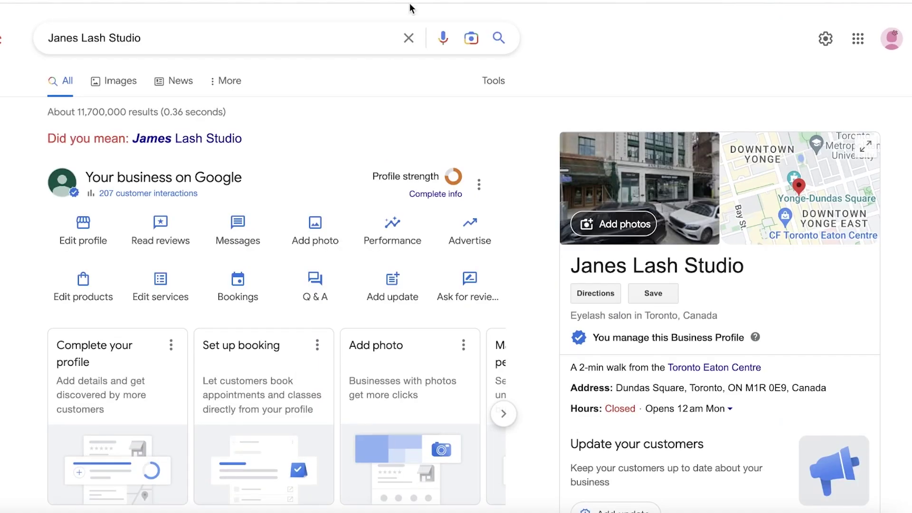
click(410, 38)
text(chrome web store)
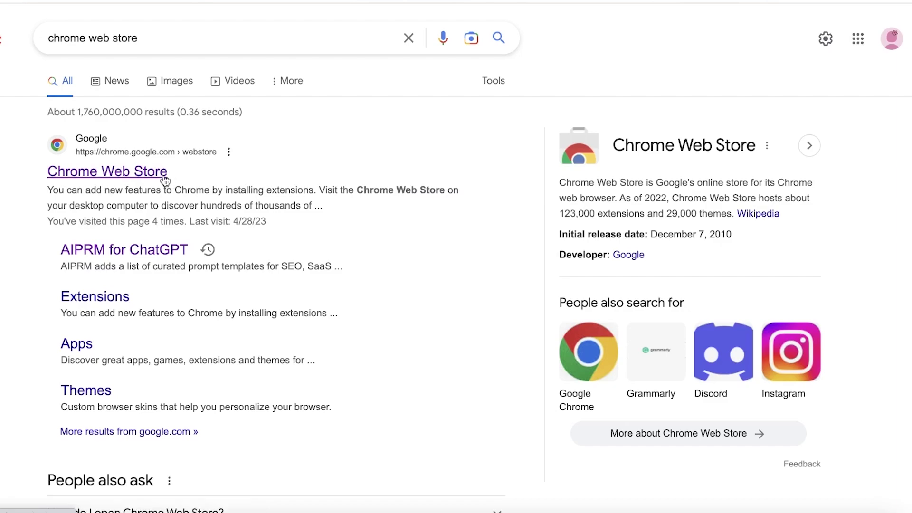
Search the Chrome Web Store for 'aiprm' and add the AIPRM for ChatGPT extension
click(163, 175)
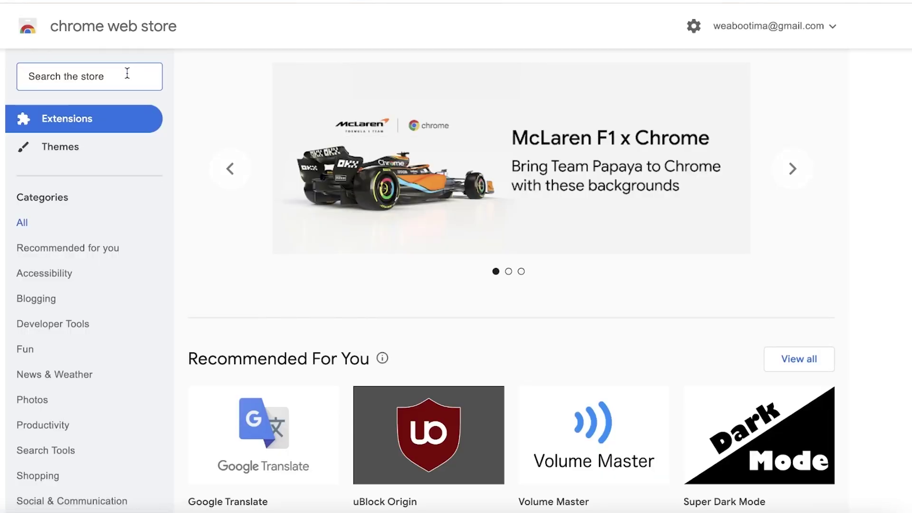
click(127, 75)
text(aiprm)
key(Return)
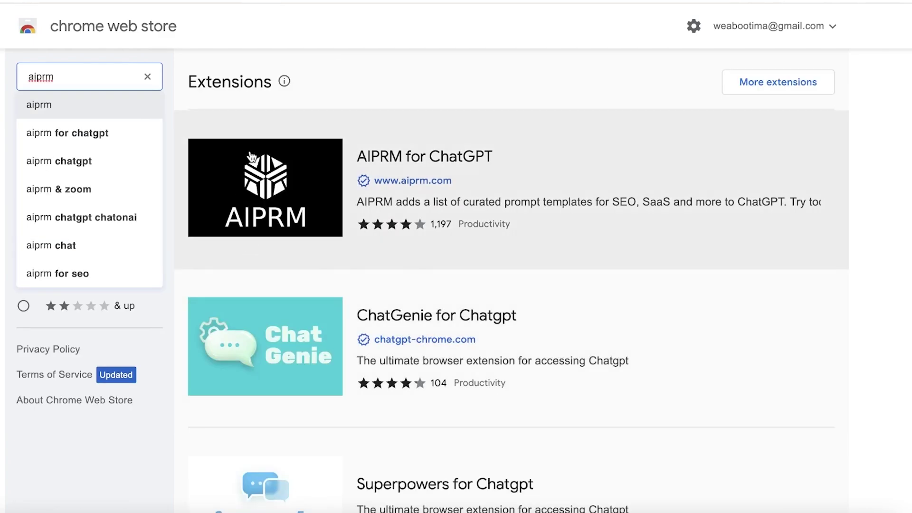
click(355, 240)
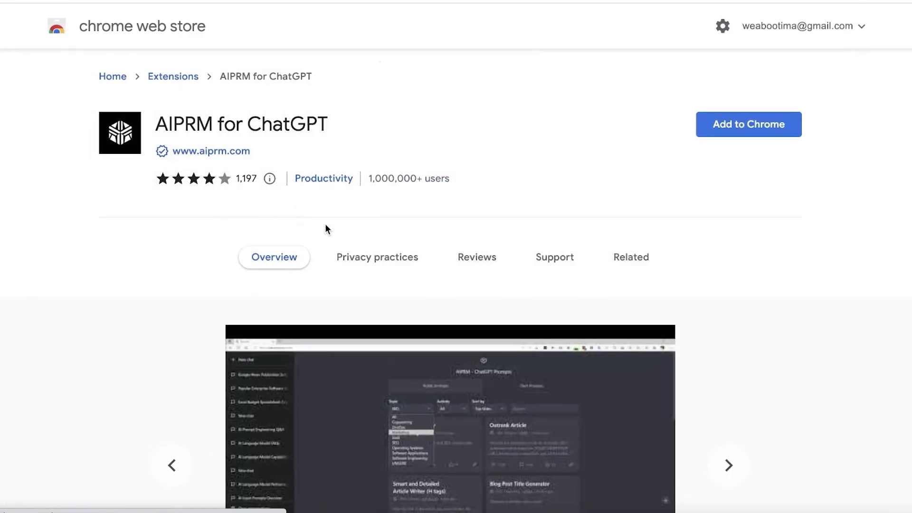
click(769, 126)
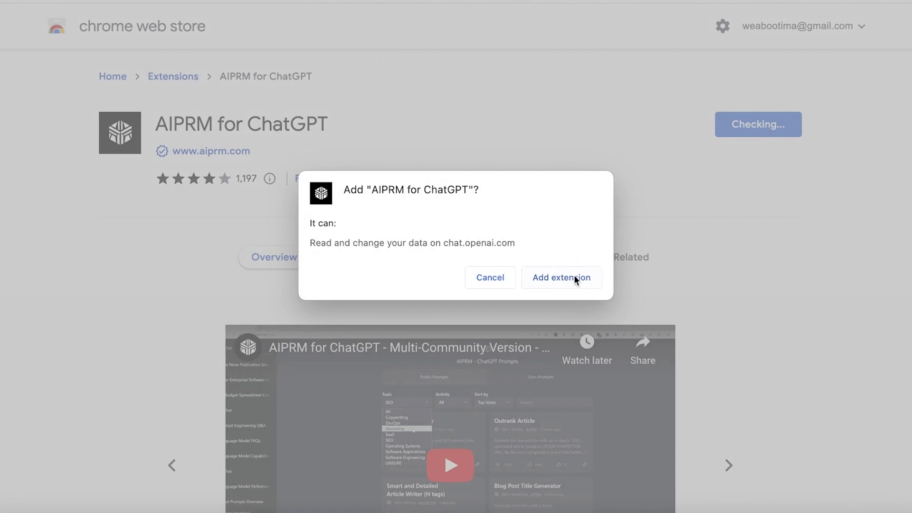
click(575, 278)
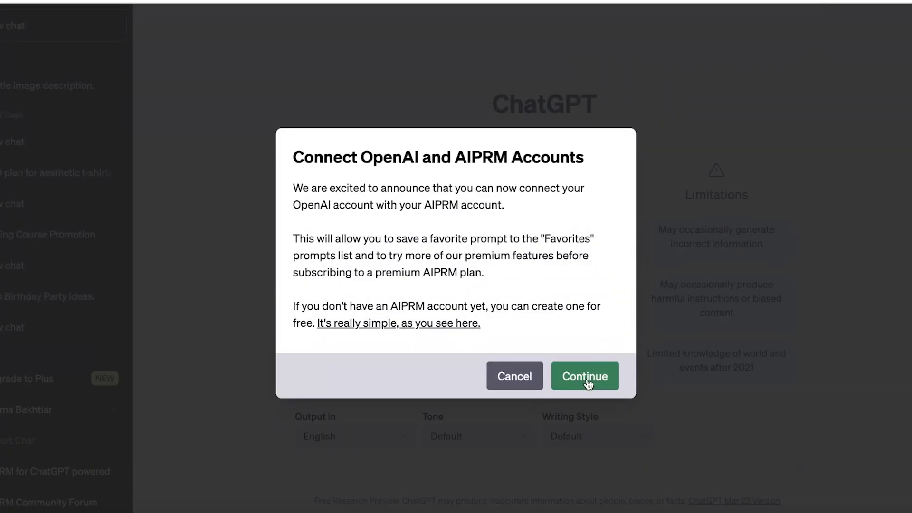
Connect AIPRM to the OpenAI account and load the Local SEO Master Plan Generator prompt card
click(587, 376)
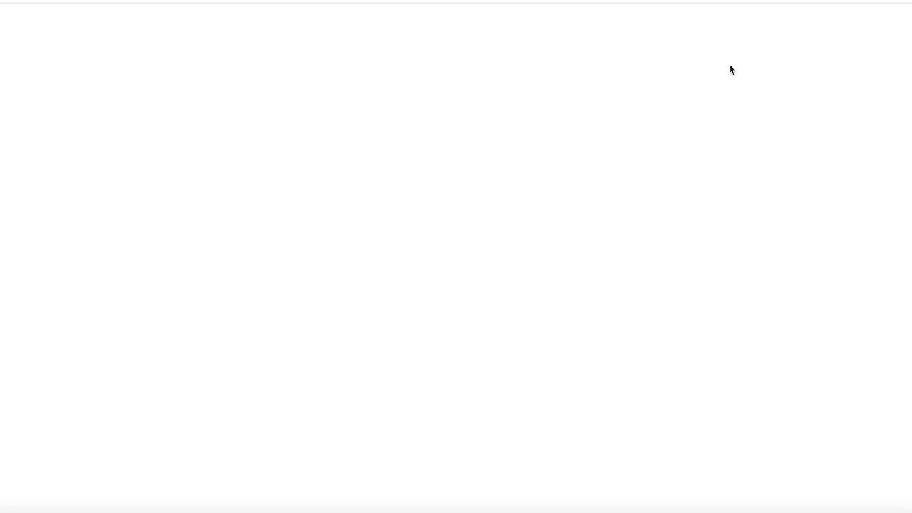
scroll(670, 129, down, 15)
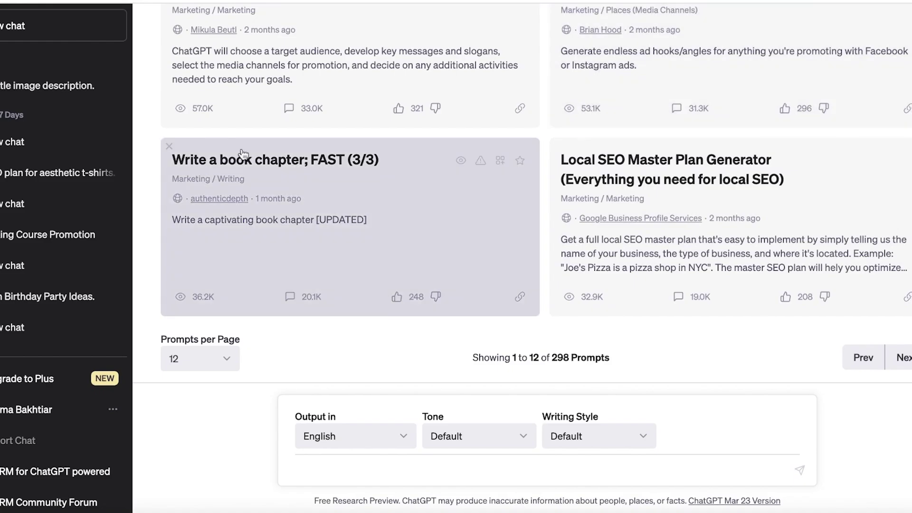
scroll(245, 152, up, 15)
scroll(533, 171, down, 15)
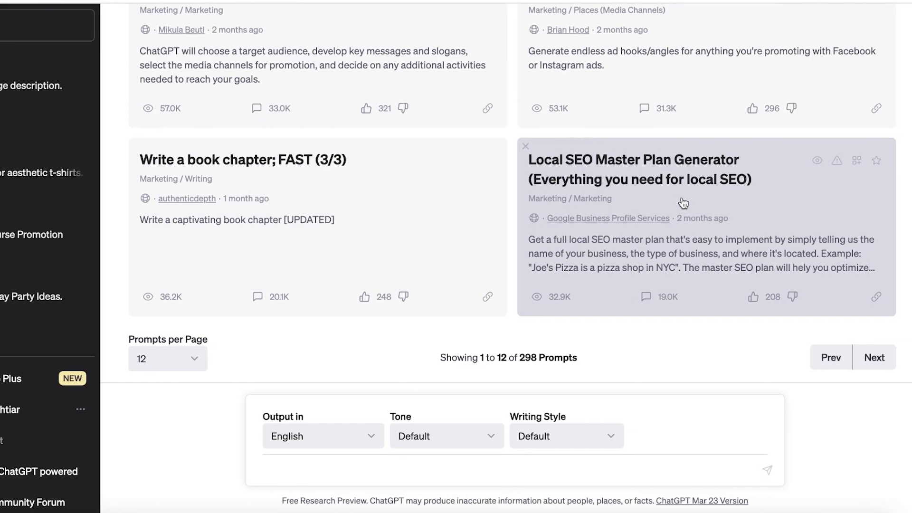
click(677, 213)
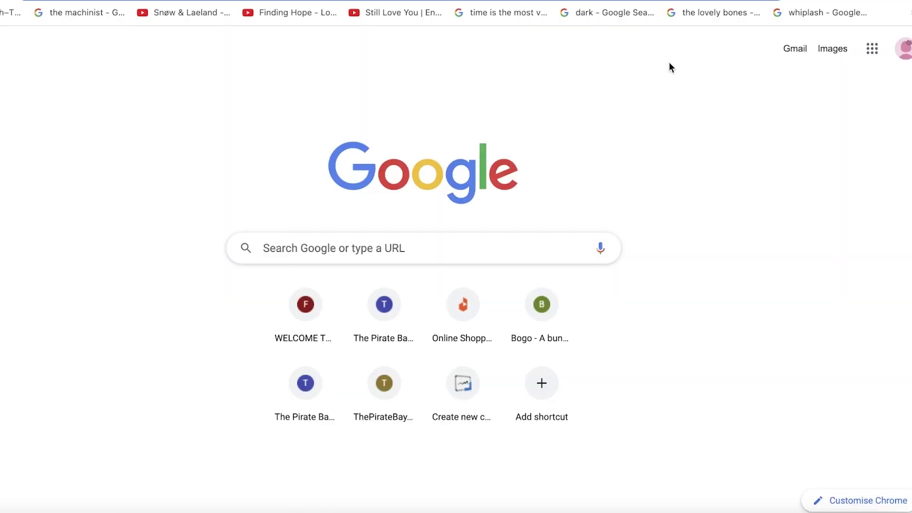
Open the Janes Lash Studio profile on Google and paste its business name into the ChatGPT prompt
click(872, 49)
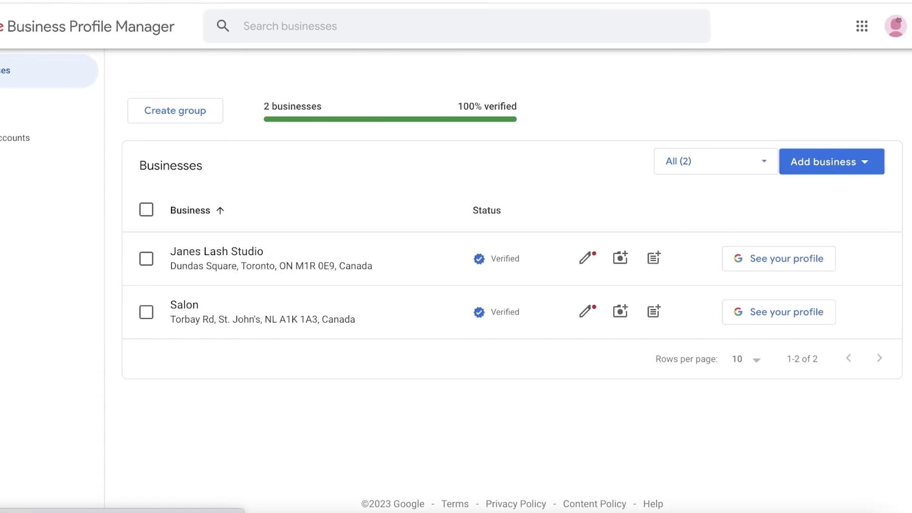
click(288, 250)
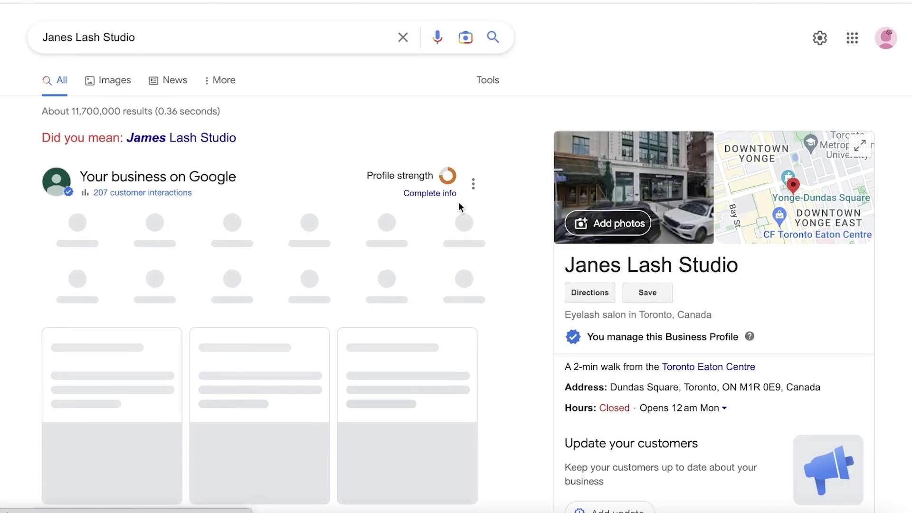
scroll(458, 201, down, 1)
drag(570, 244, 749, 238)
right_click(678, 247)
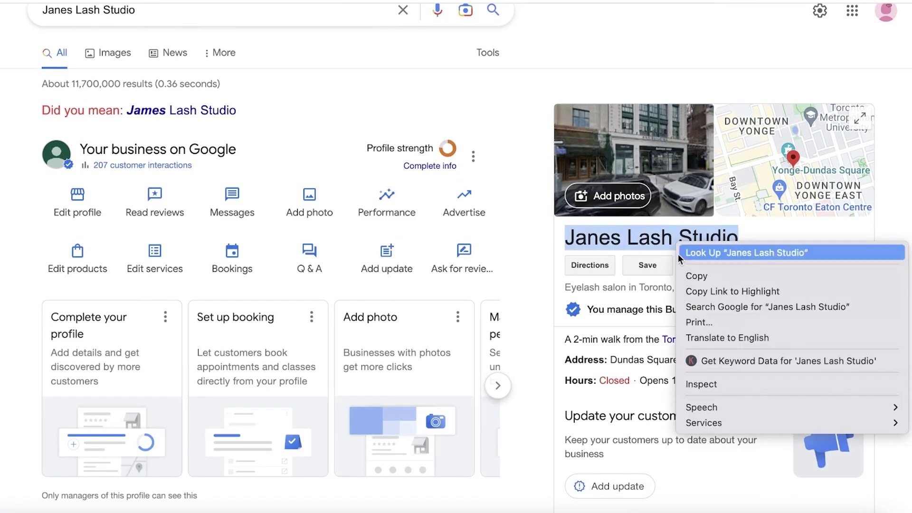
click(698, 276)
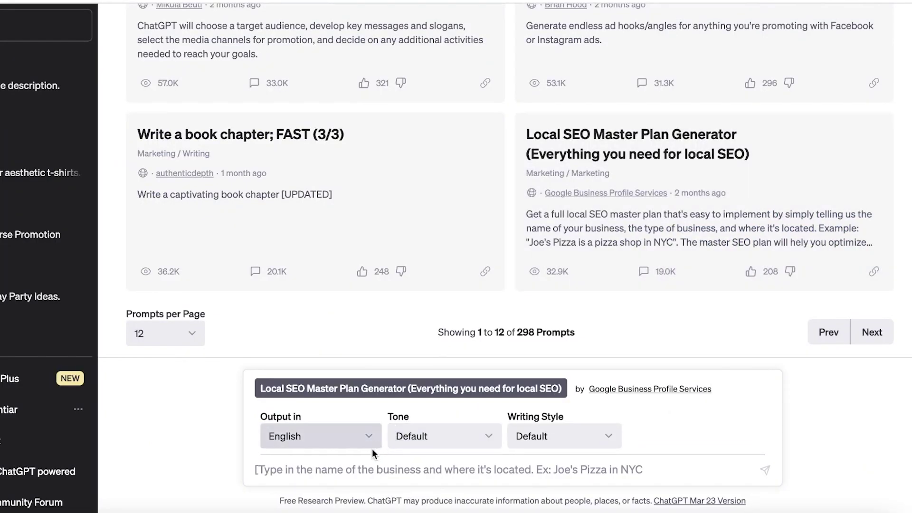
click(355, 466)
key(ctrl+v)
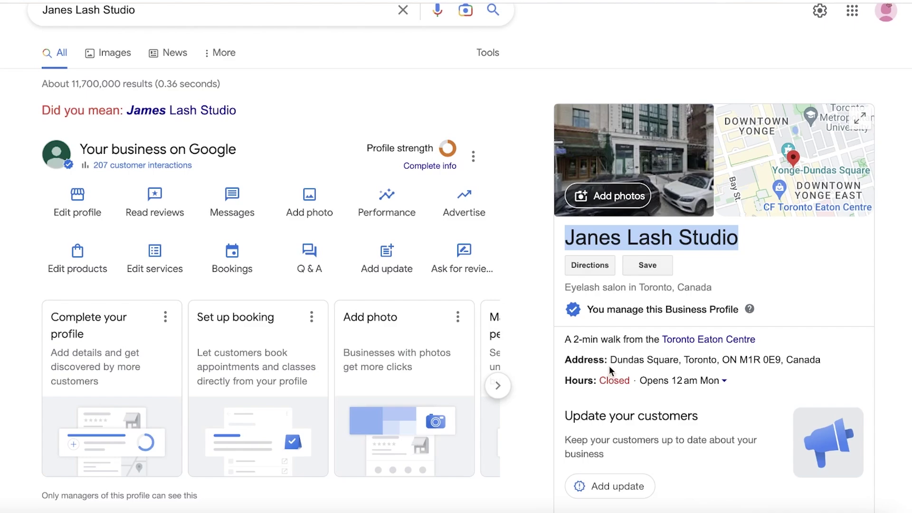
Copy the Janes Lash Studio business address from the profile
drag(610, 367, 866, 362)
right_click(762, 362)
click(648, 359)
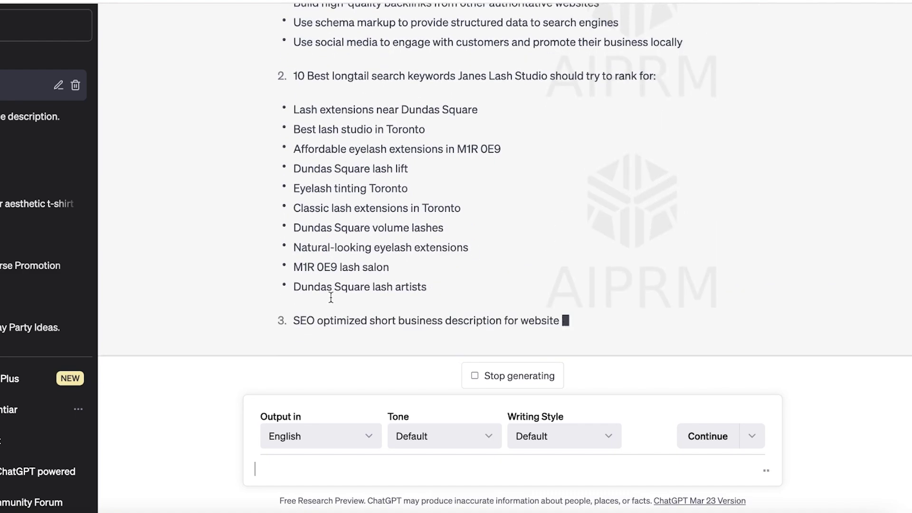
Review ChatGPT's keywords, descriptions and services list, then return to the Janes Lash Studio Google results
scroll(363, 191, up, 2)
scroll(363, 192, down, 4)
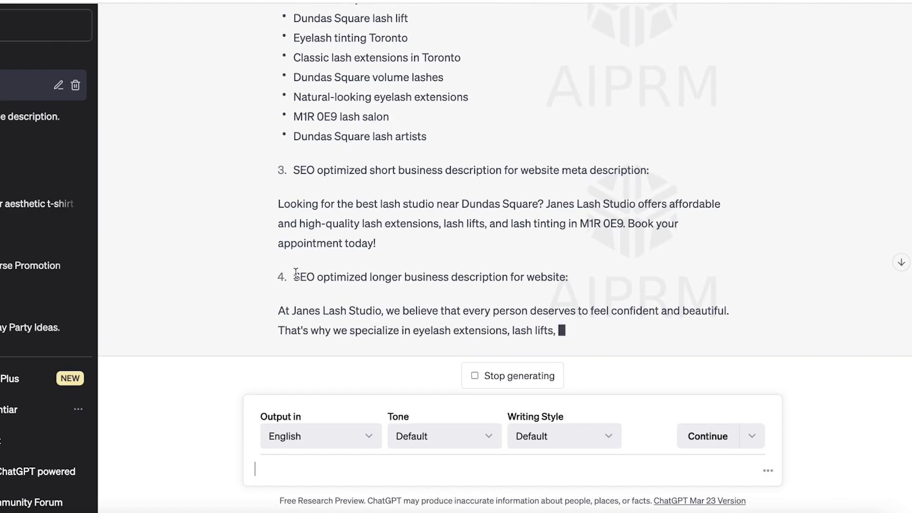
scroll(332, 271, up, 10)
scroll(309, 261, down, 10)
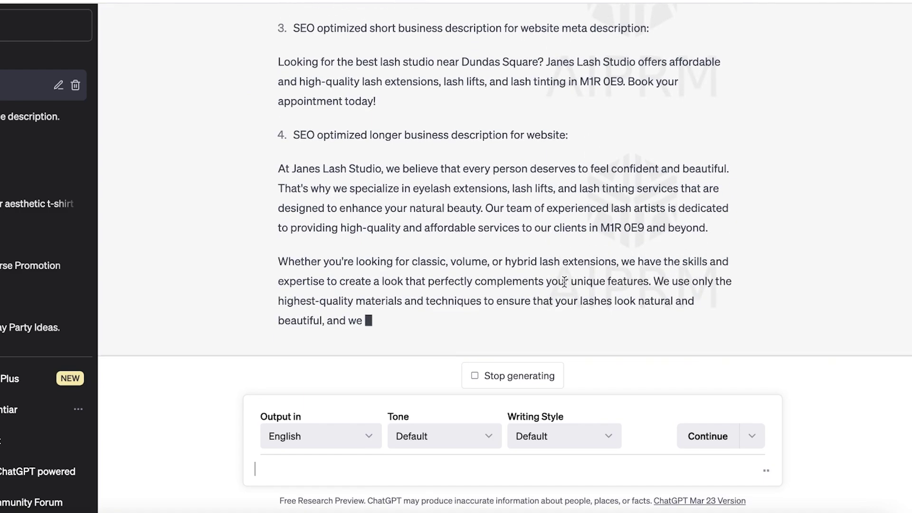
scroll(364, 82, up, 3)
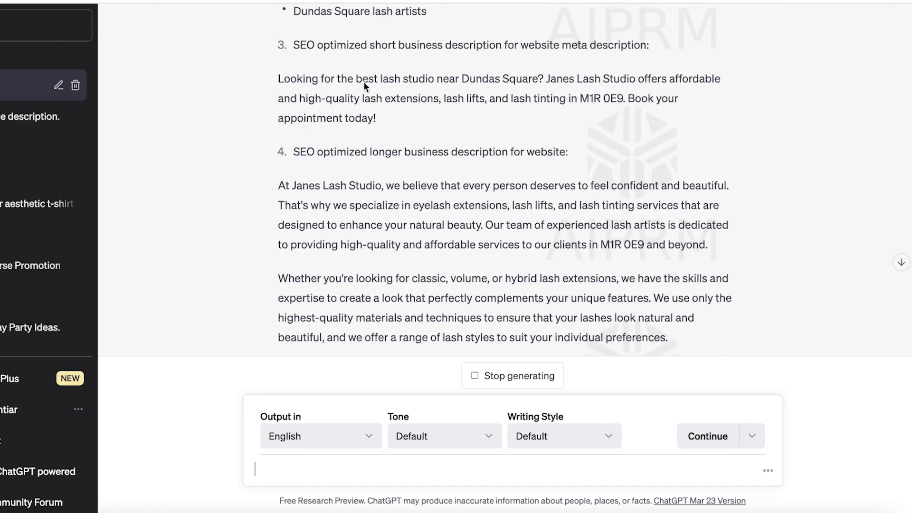
scroll(370, 95, down, 5)
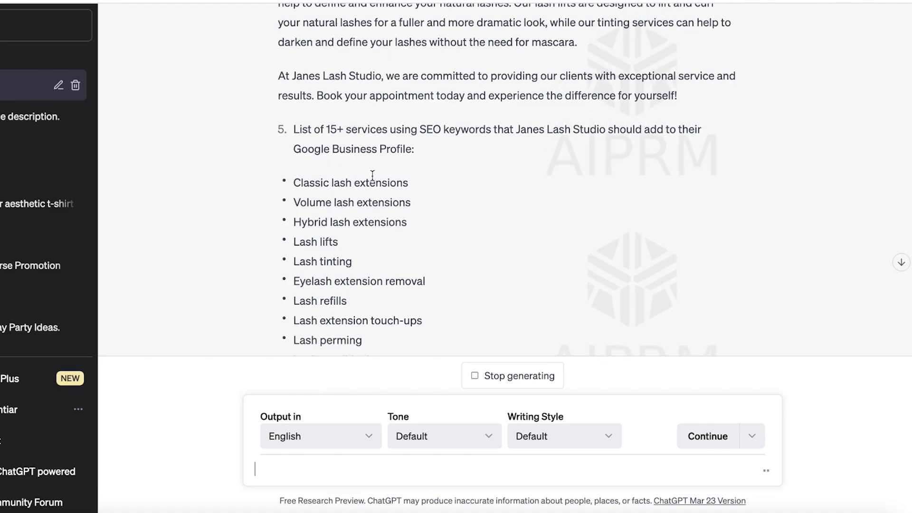
scroll(304, 41, up, 2)
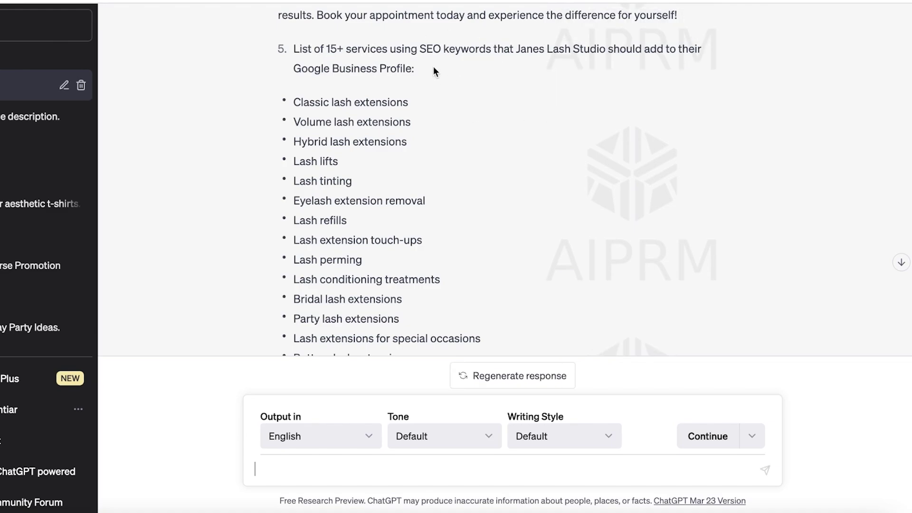
scroll(331, 172, down, 3)
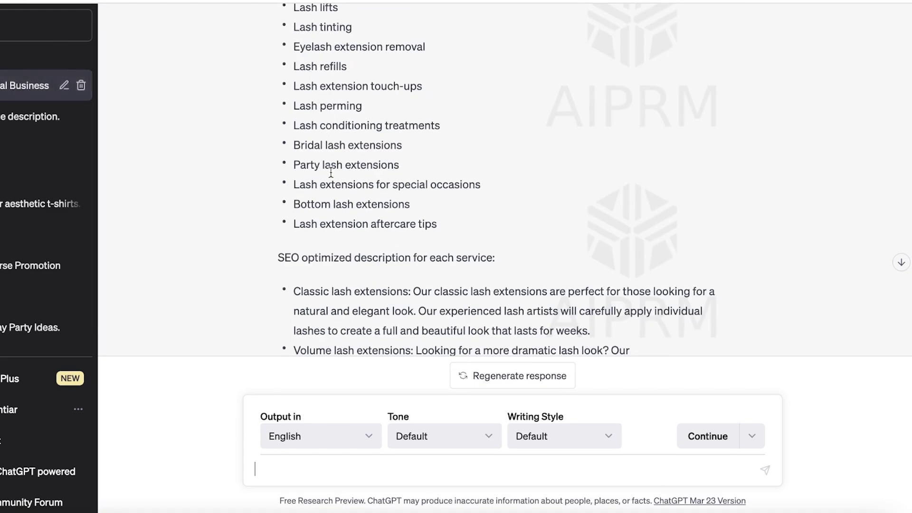
scroll(327, 235, up, 3)
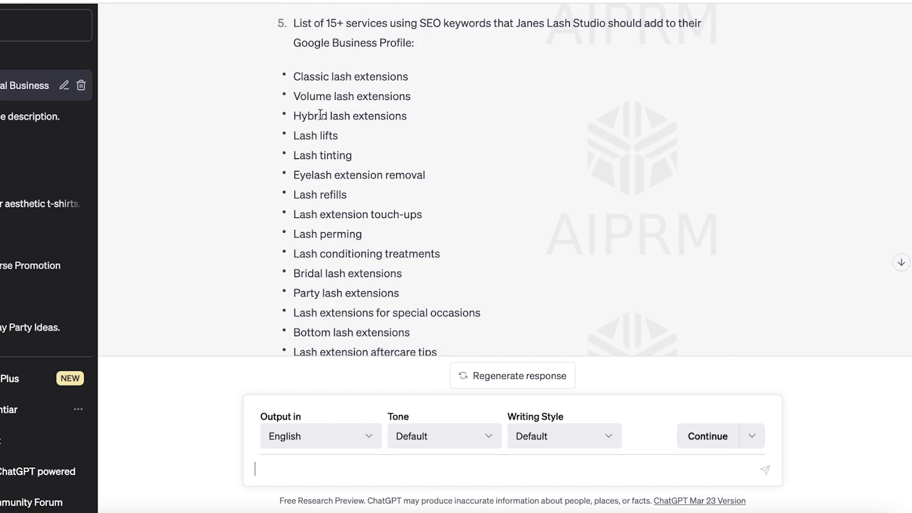
scroll(321, 115, down, 3)
scroll(405, 175, up, 8)
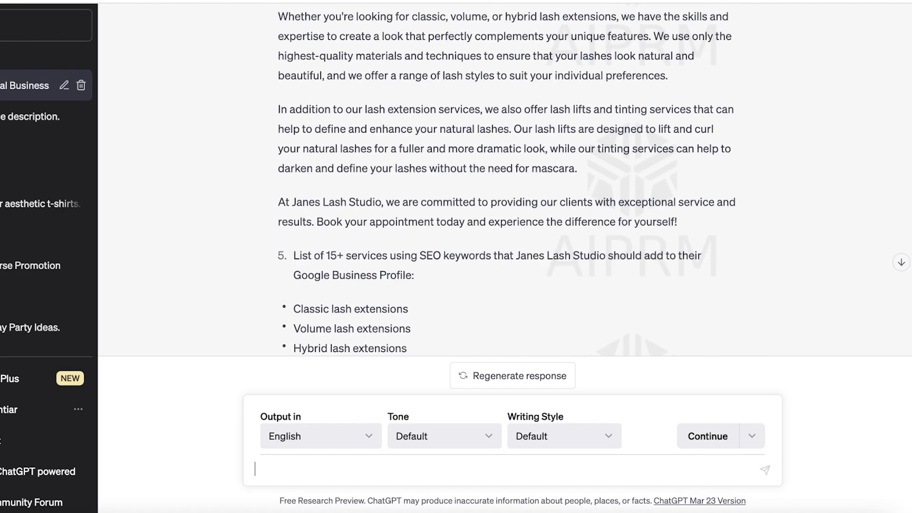
click(523, 1)
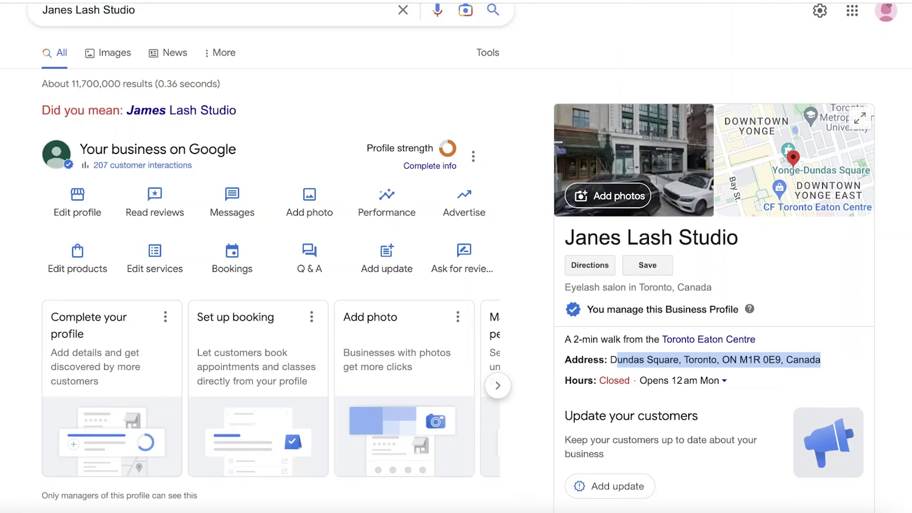